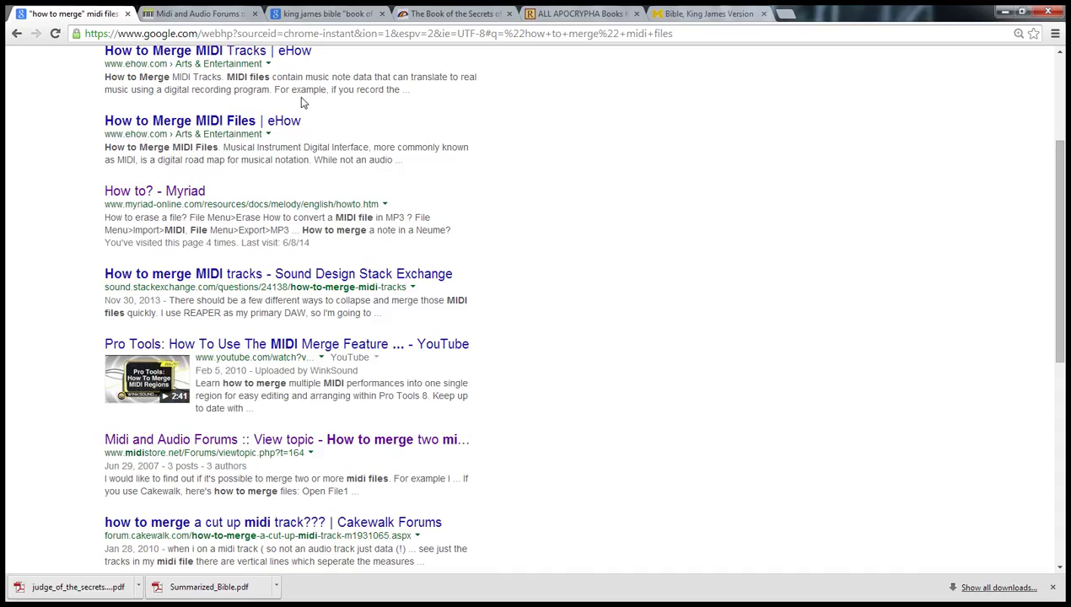
Step: Scroll to the top of the "how to merge" midi files results and select the query text
scroll(745, 220, up, 1)
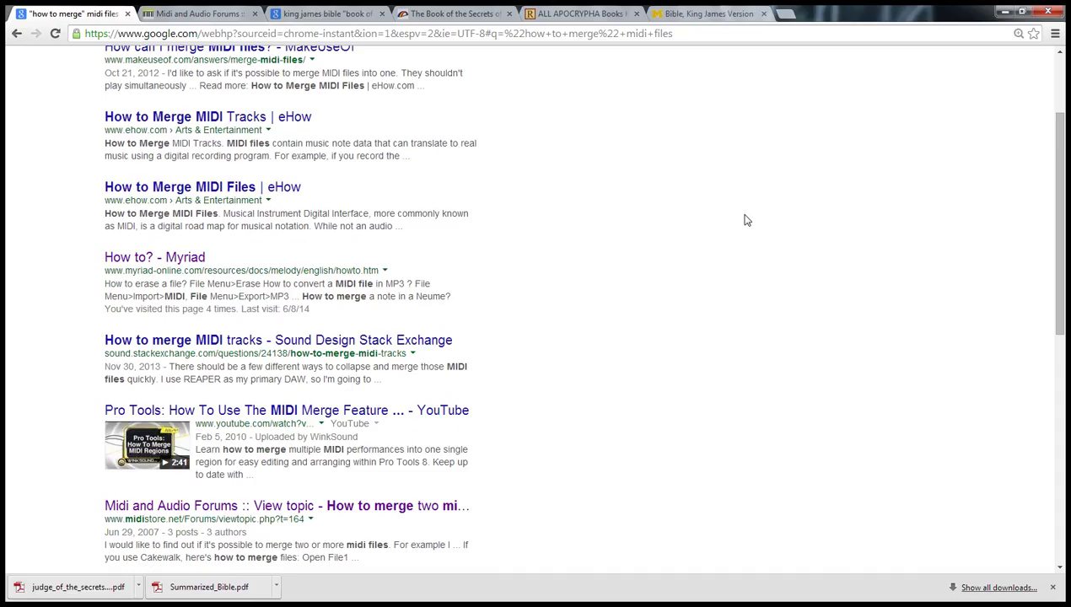
scroll(746, 220, up, 2)
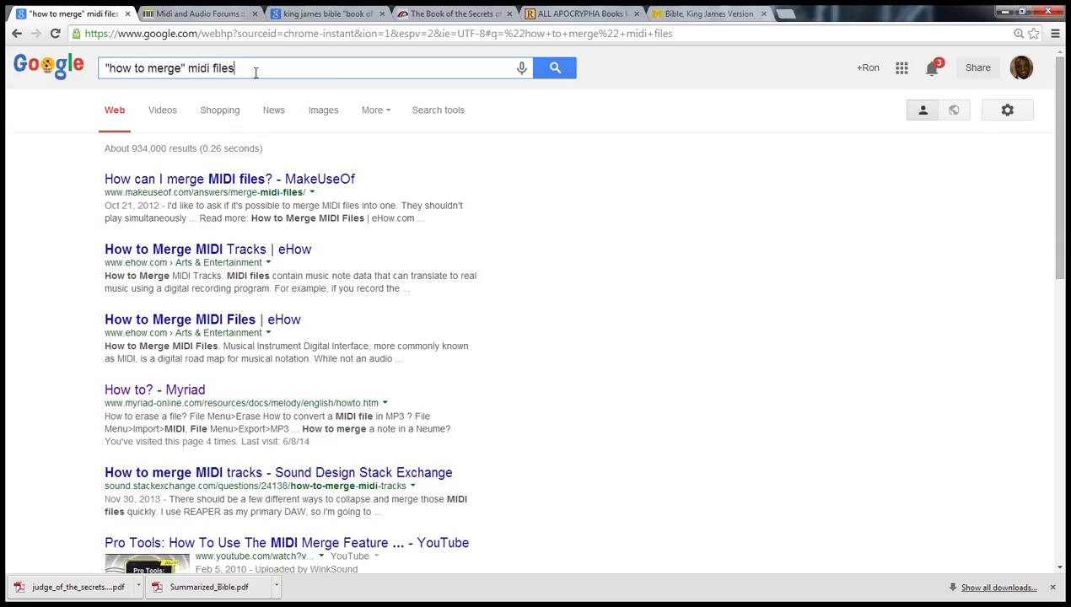
drag(241, 71, 115, 69)
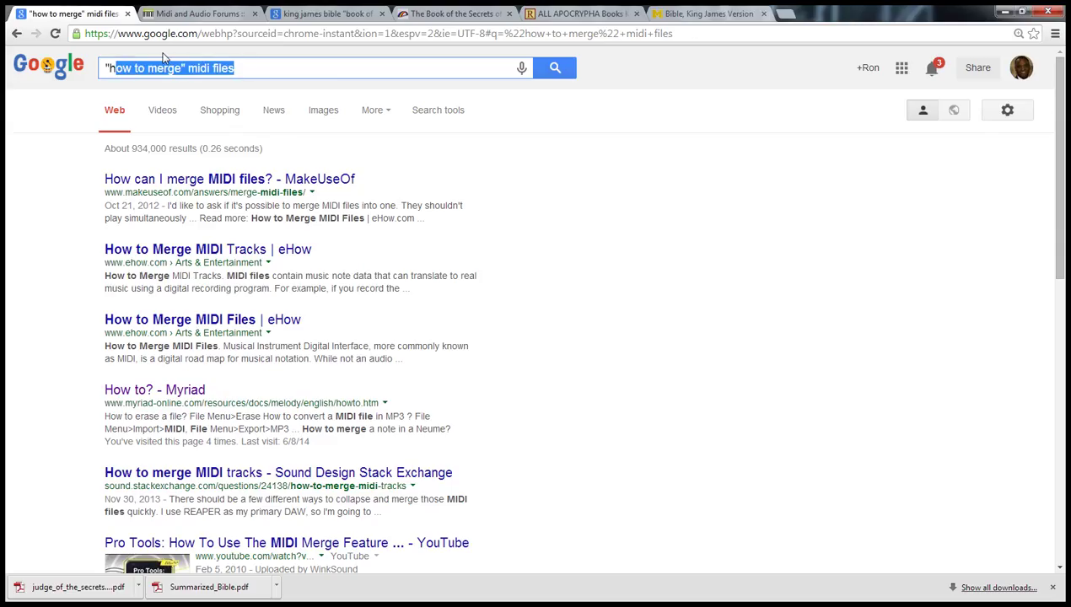
click(882, 290)
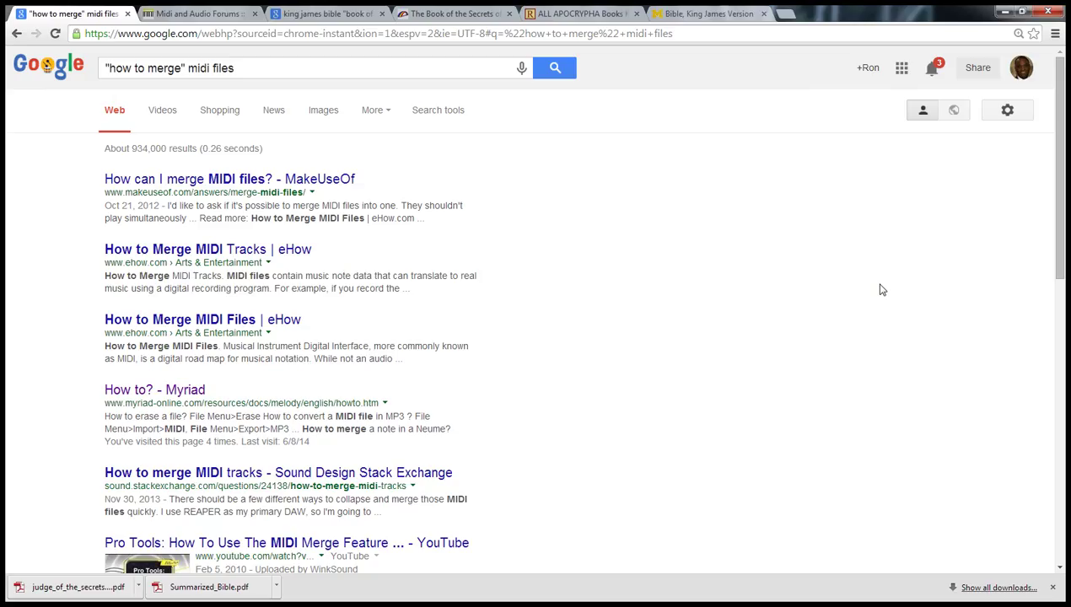
Step: Zoom the Google results page to 150% and scroll down through the results
key(ctrl+plus)
key(ctrl+plus)
key(ctrl+plus)
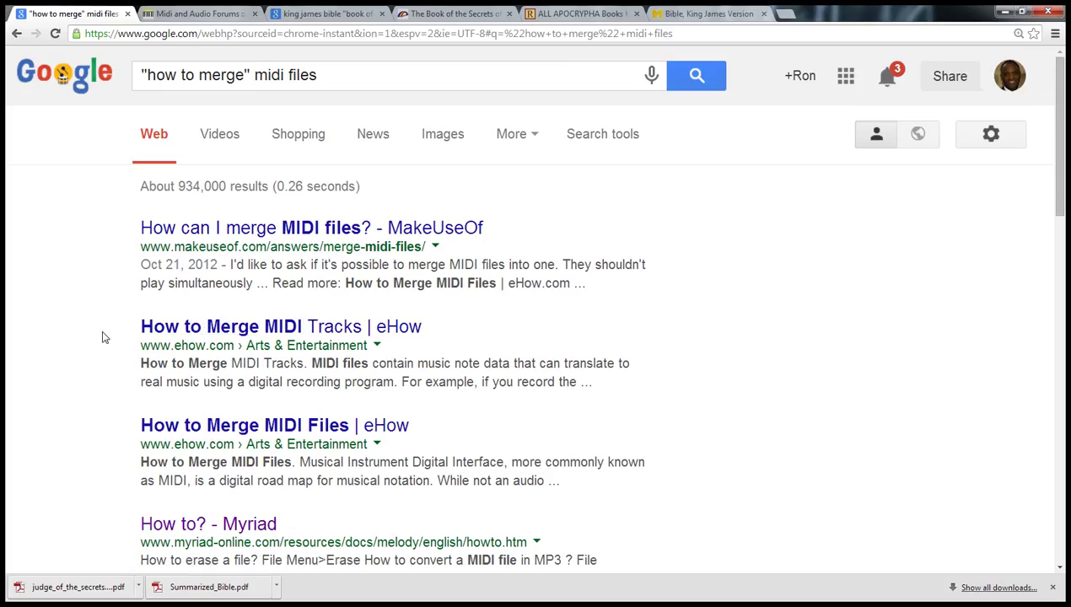
scroll(103, 338, down, 2)
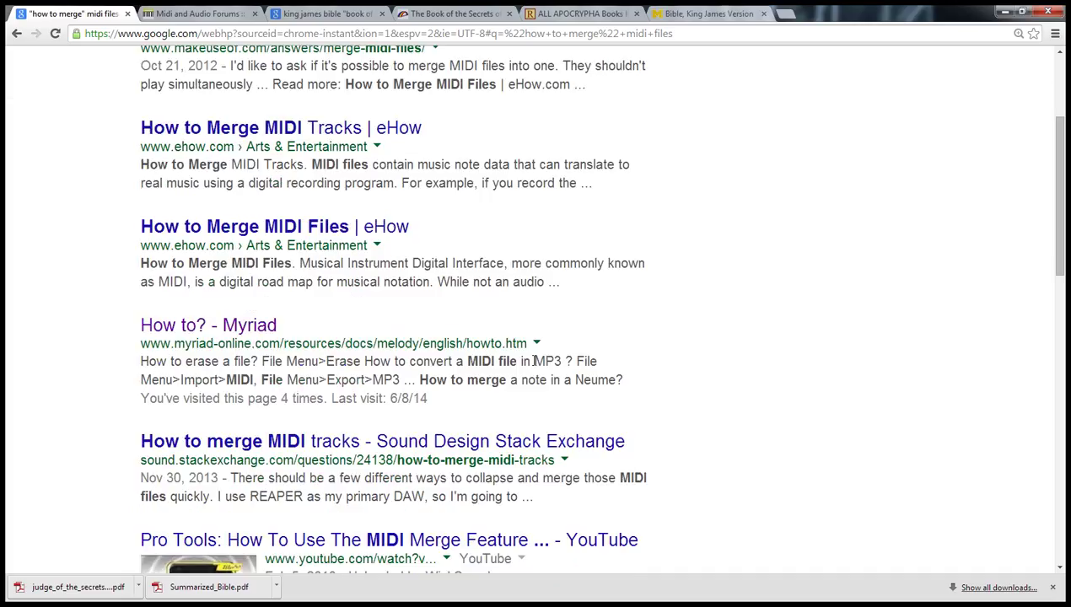
scroll(534, 363, down, 2)
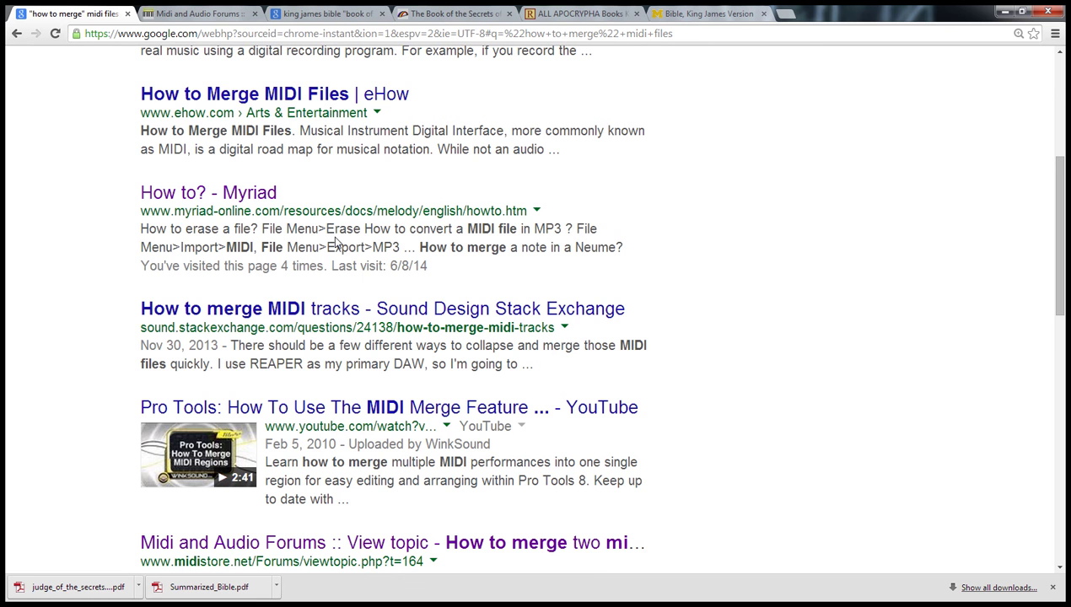
scroll(114, 290, down, 3)
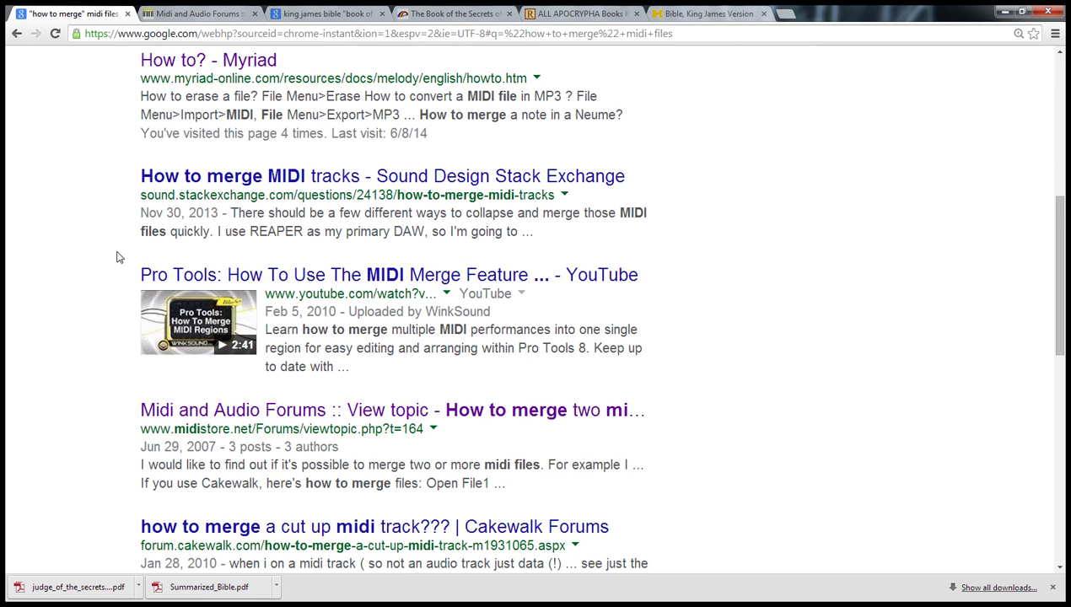
scroll(116, 256, down, 2)
scroll(118, 257, down, 3)
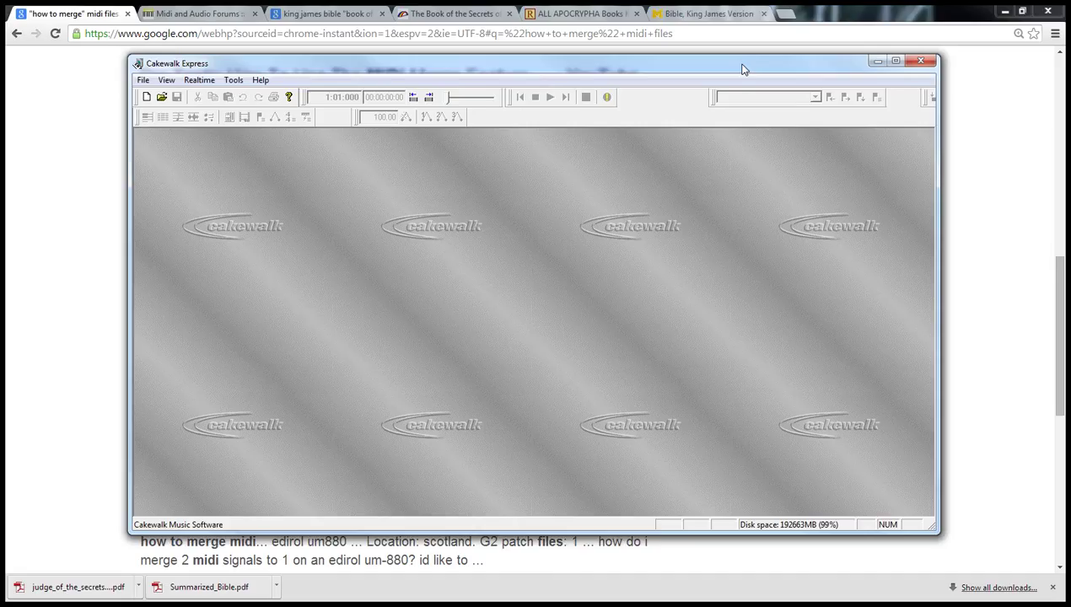
Step: Check the Cakewalk Express version (8.04) in About Cakewalk, then maximize the program window
drag(742, 69, 724, 76)
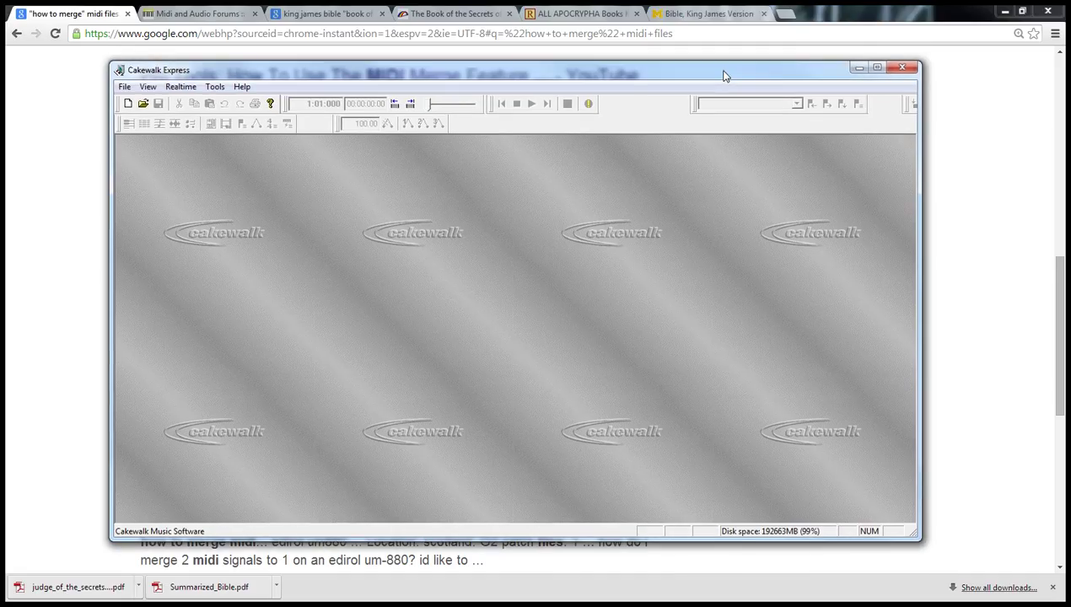
click(242, 89)
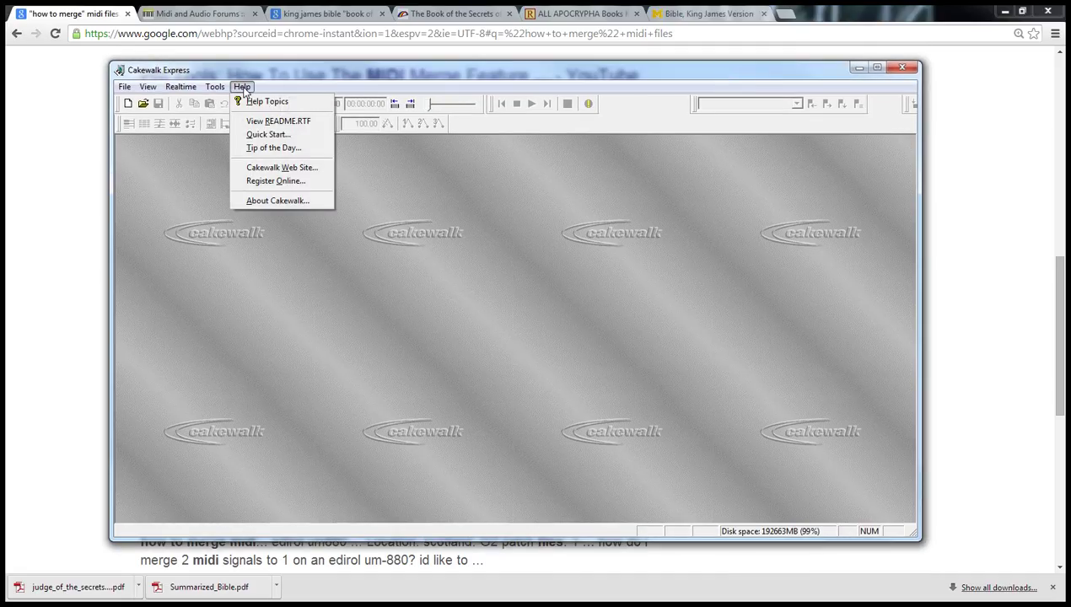
click(270, 202)
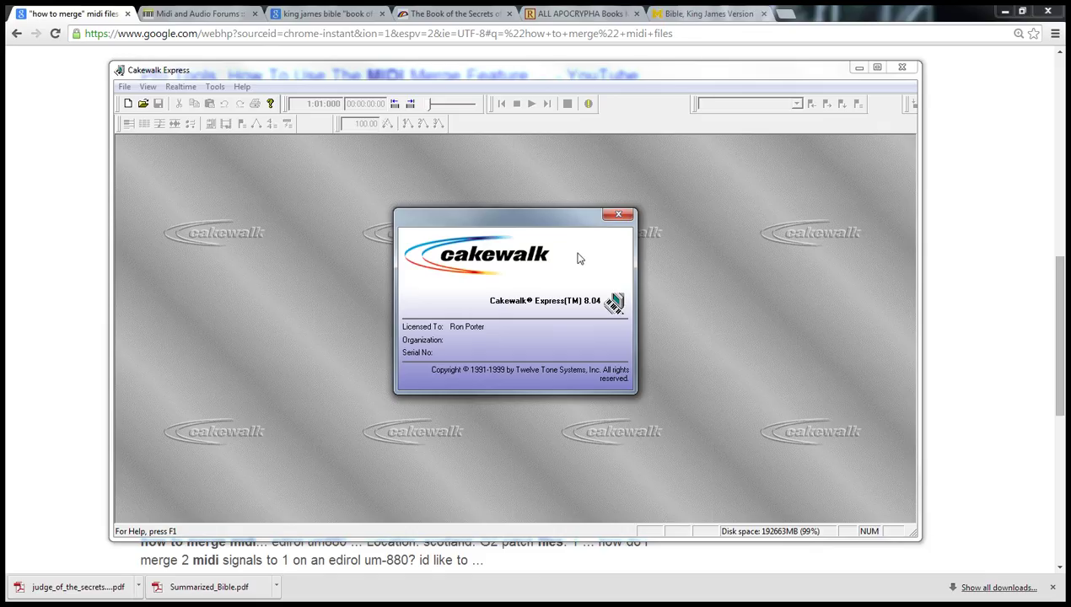
click(618, 218)
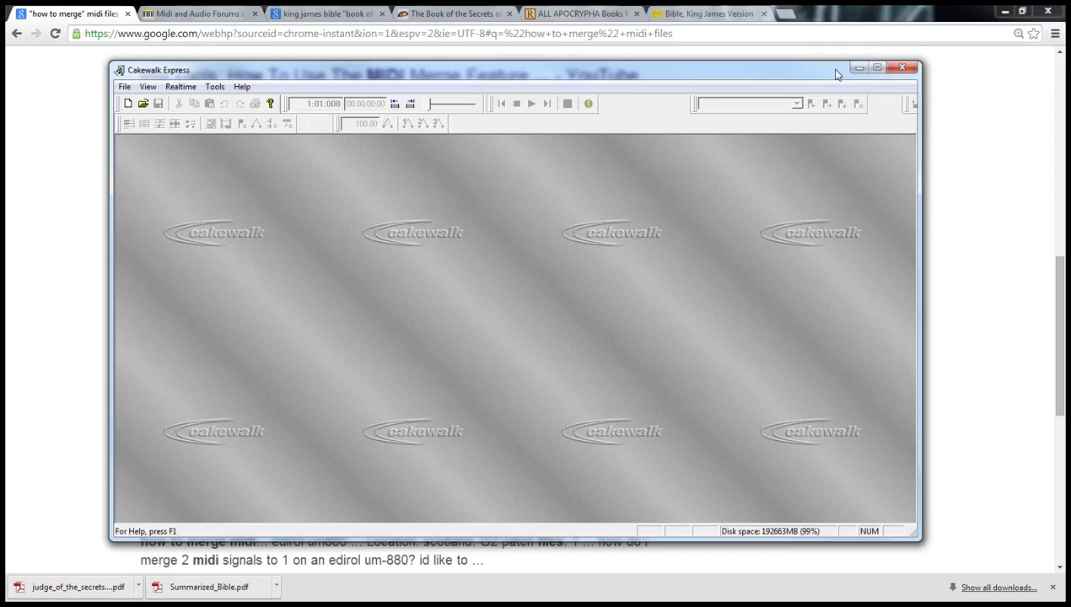
click(877, 67)
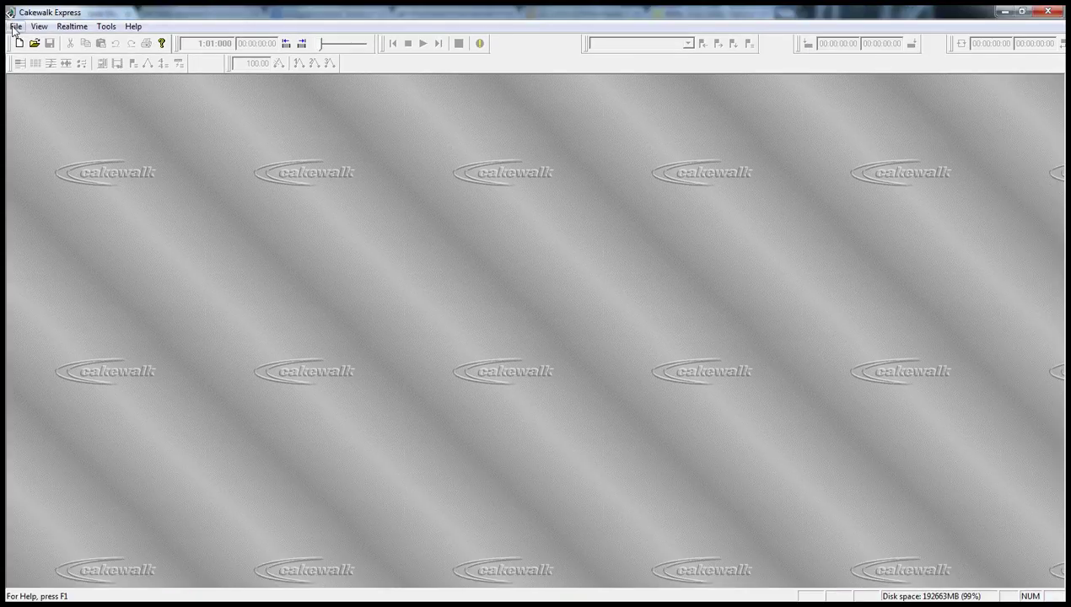
Step: Create a new Normal-template project, Cakewalk2, and maximize its Track window
click(15, 27)
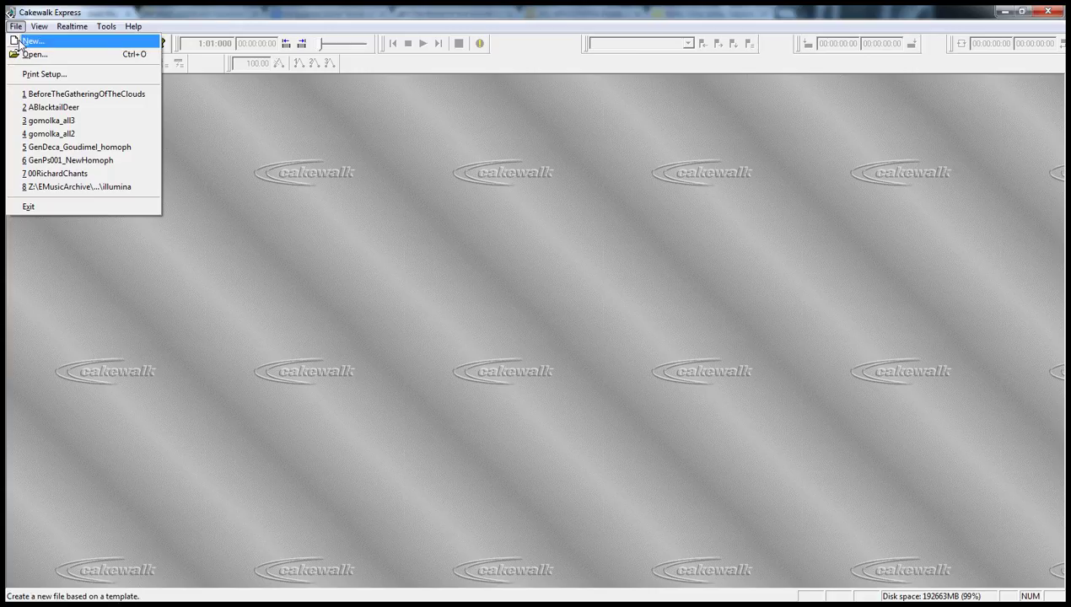
click(19, 44)
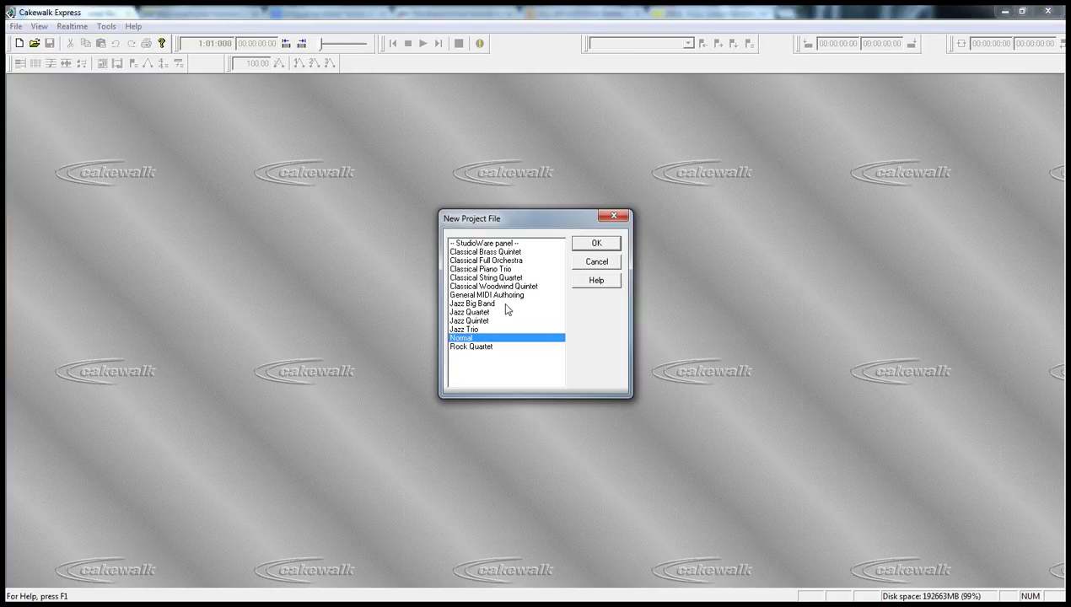
click(588, 243)
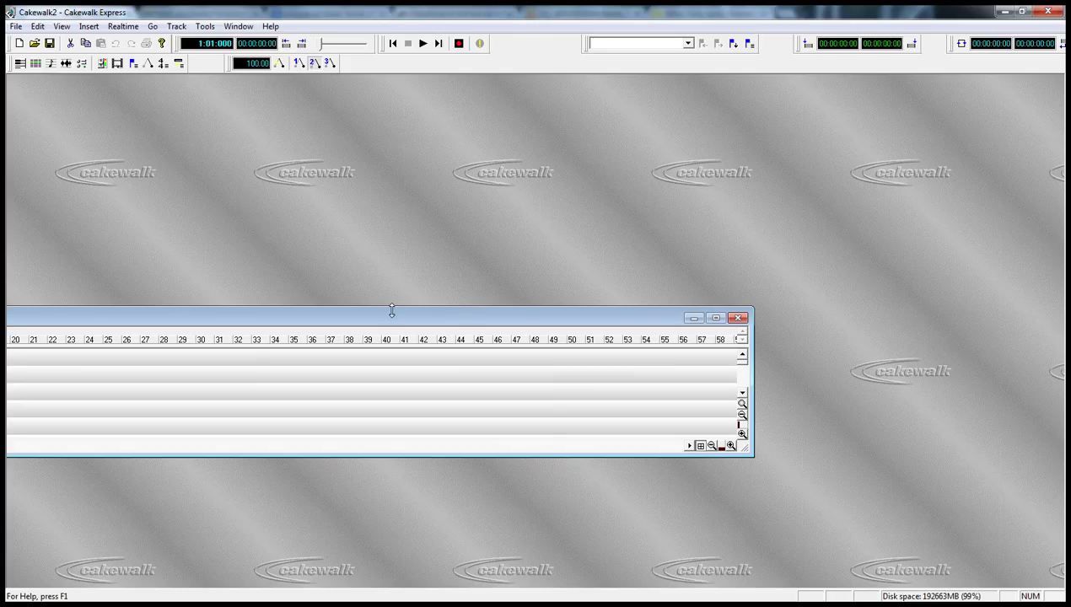
drag(390, 321, 682, 359)
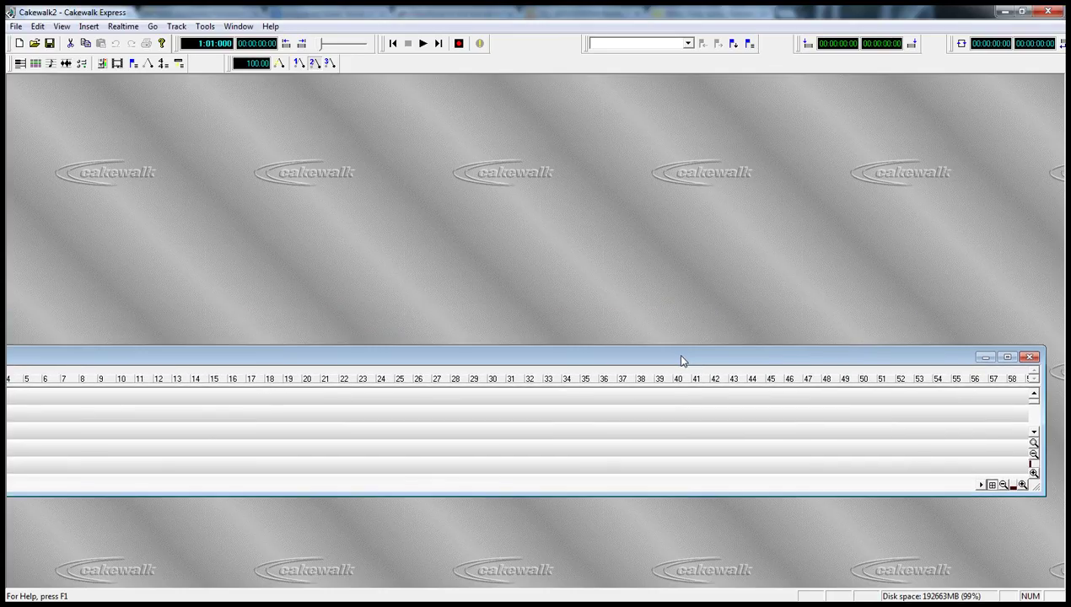
click(1008, 358)
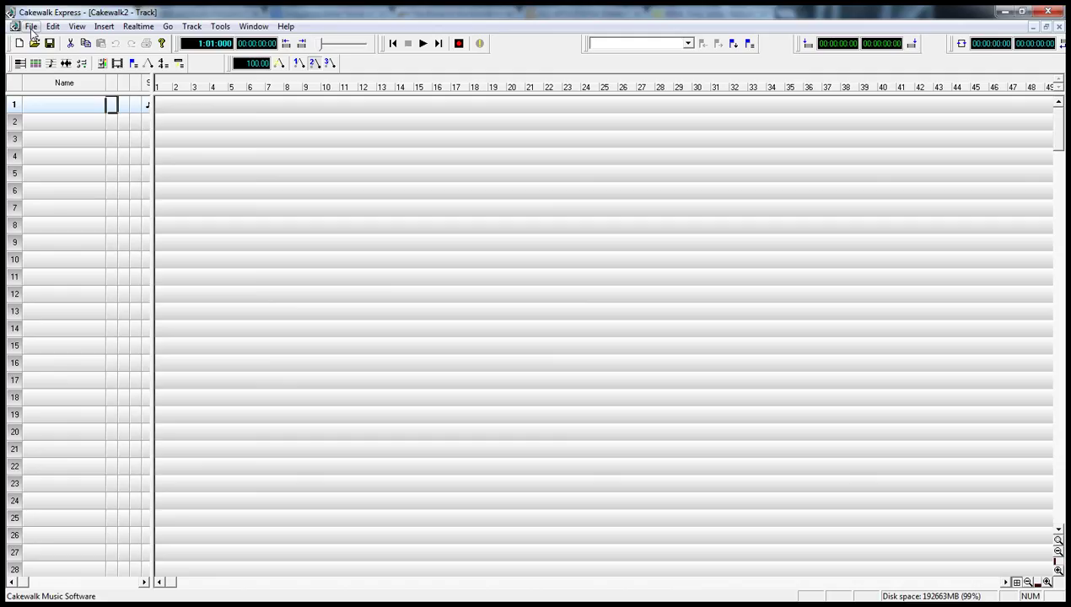
Step: Start Save As and browse to the Chants folder inside EMusicArchive on NewSea (Z:)
click(32, 27)
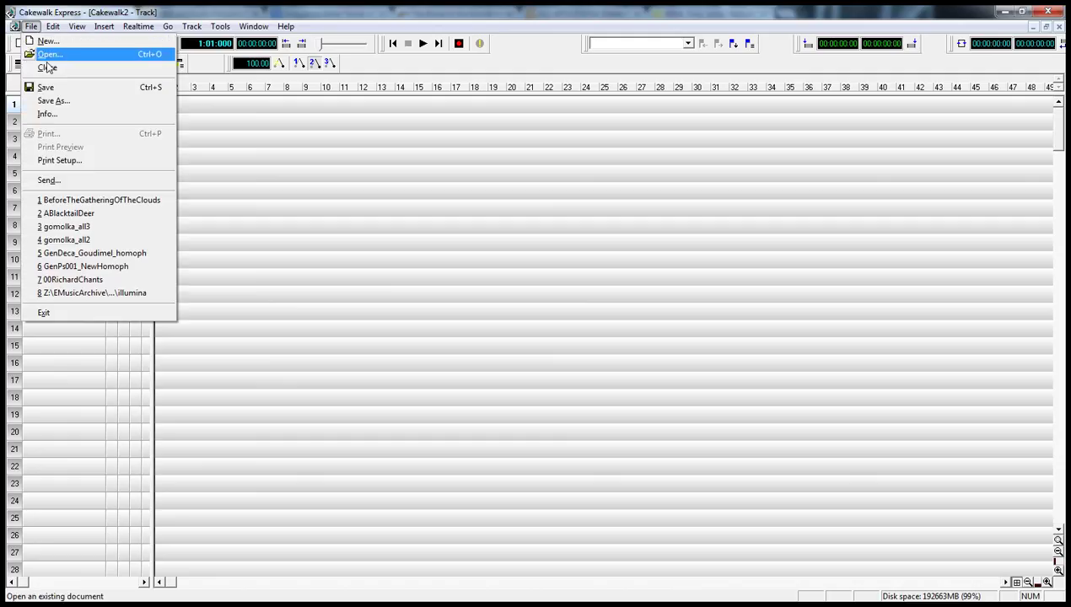
click(49, 102)
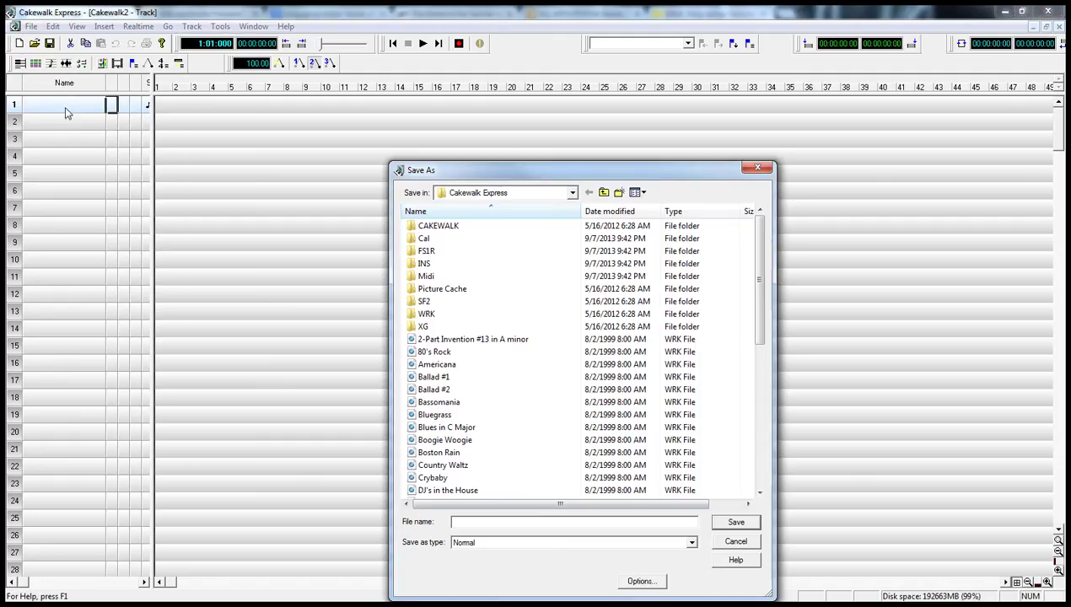
click(571, 194)
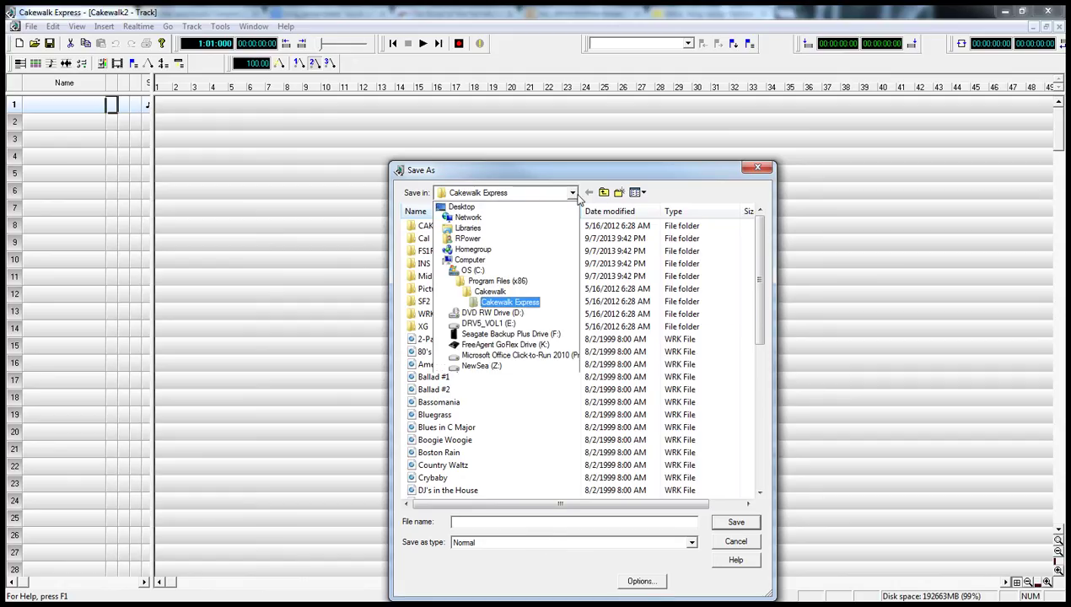
click(494, 368)
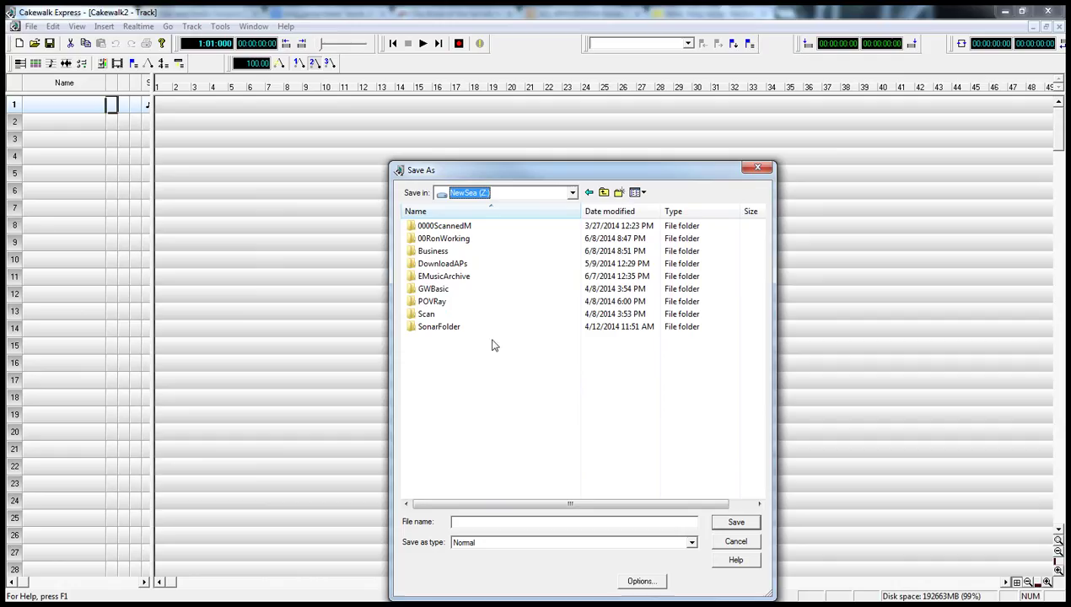
click(422, 278)
double_click(422, 278)
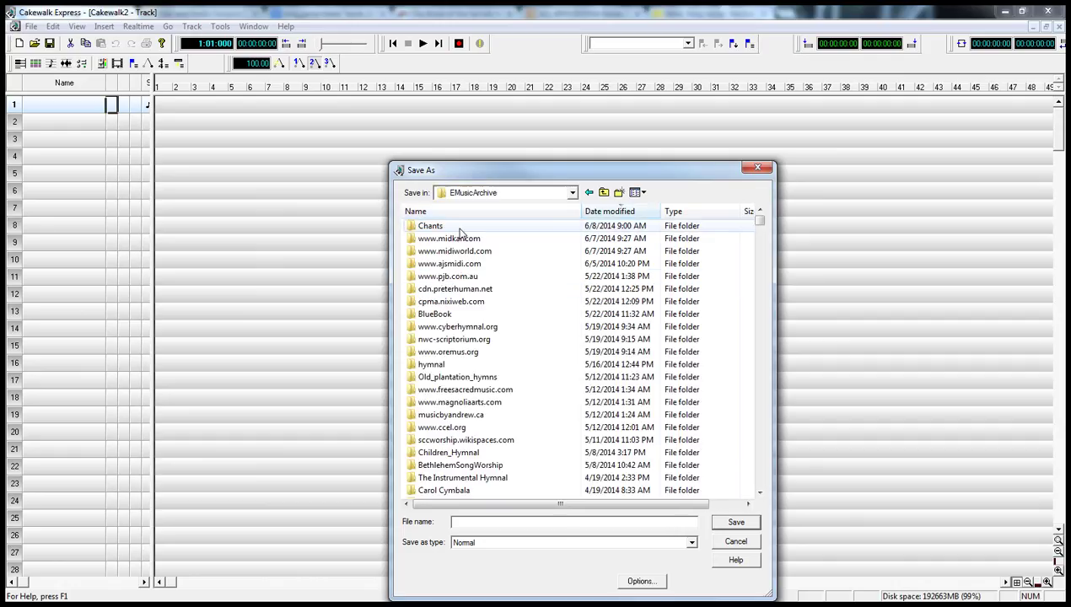
double_click(435, 227)
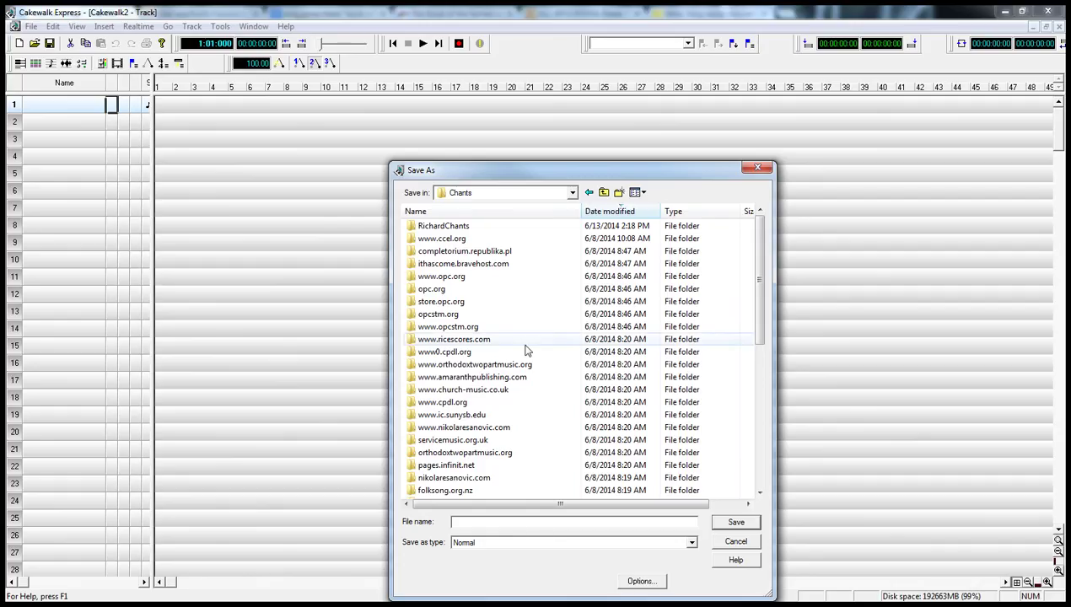
Step: Name the file 000chants, set the type to MIDI Format 1, and save
click(493, 523)
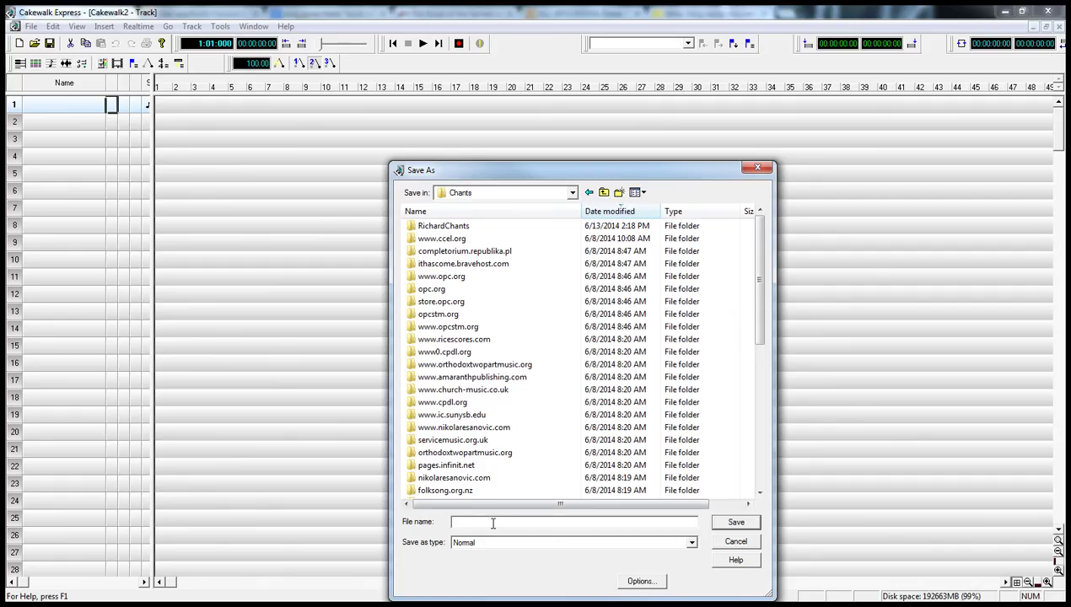
text(chants)
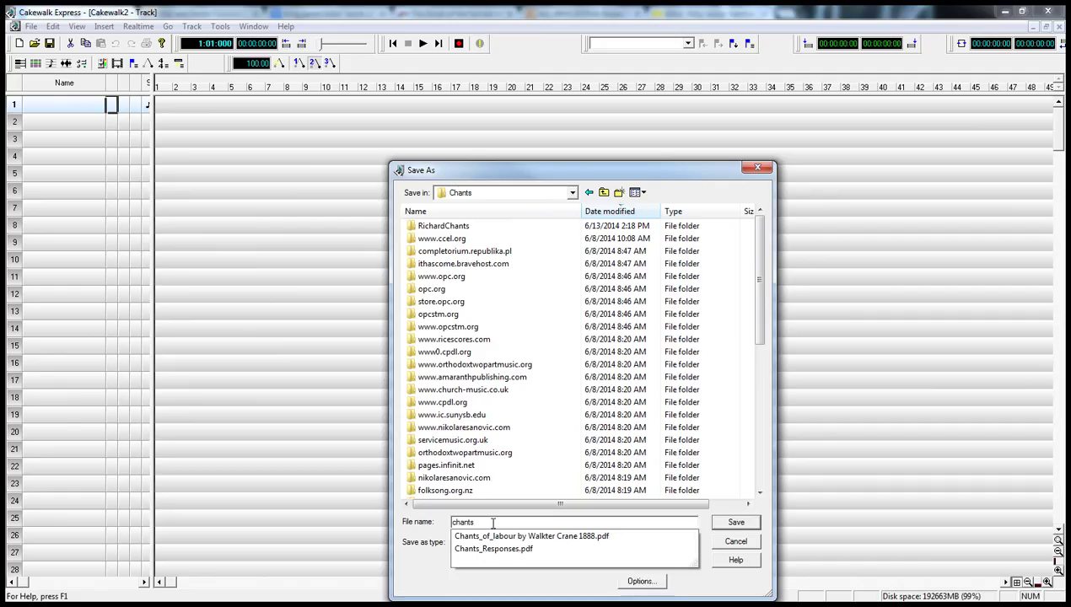
text())
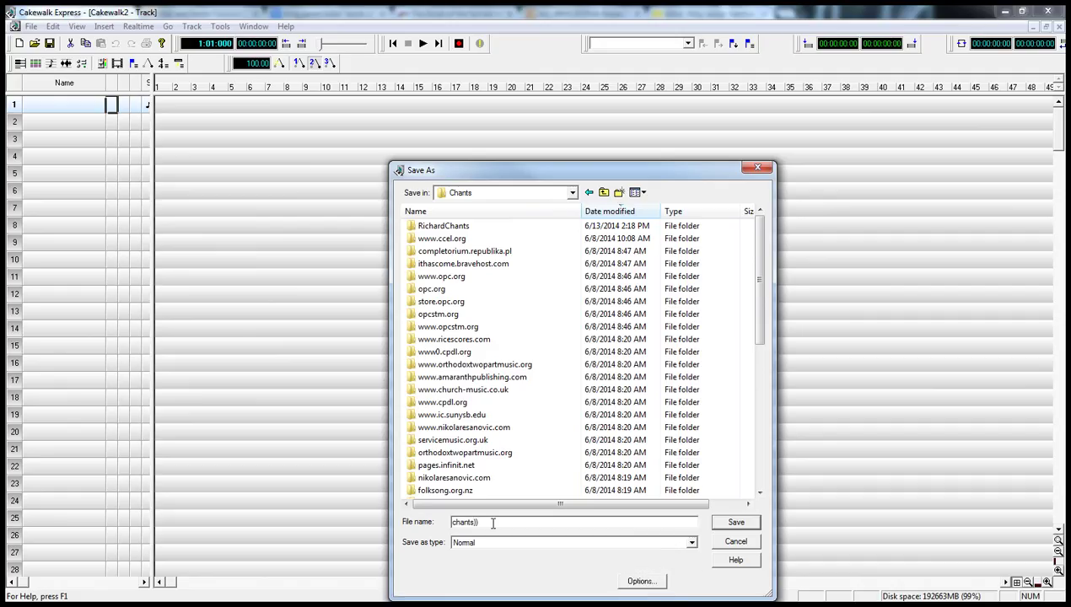
key(BackSpace)
key(BackSpace)
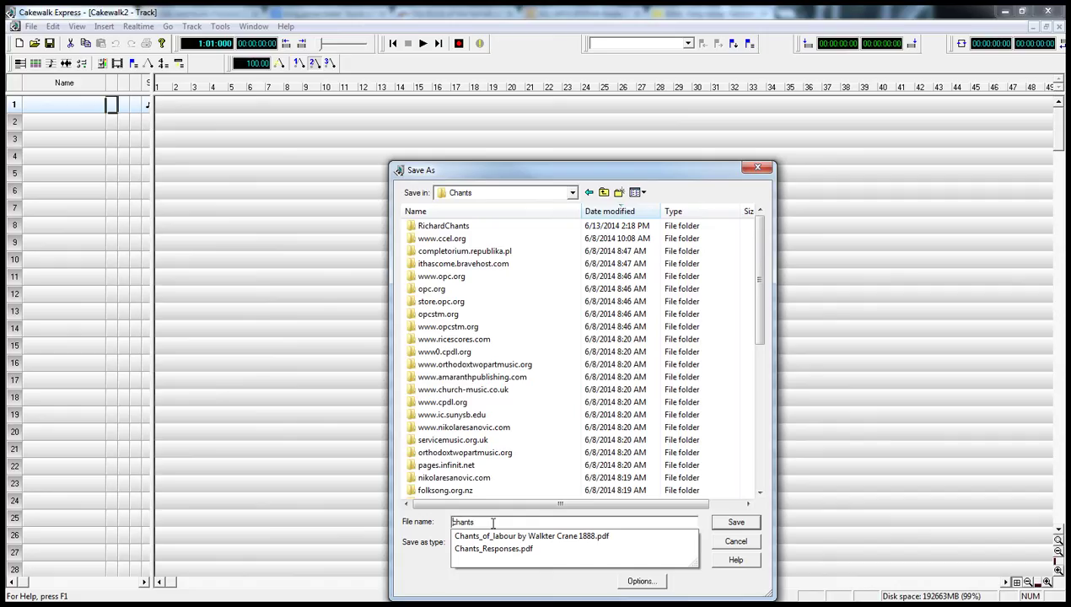
key(Home)
text(000)
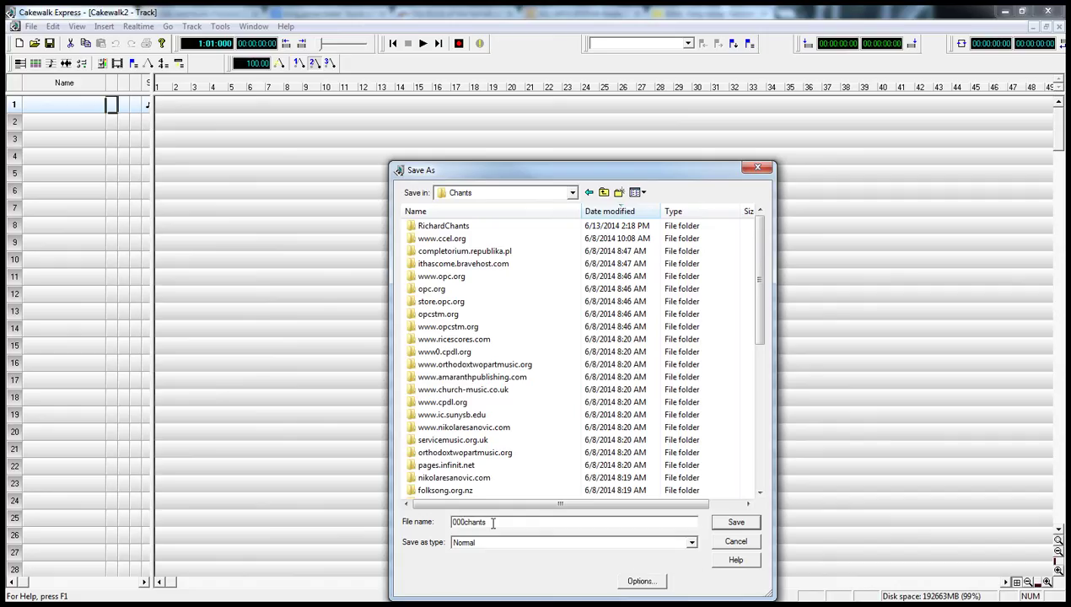
click(692, 544)
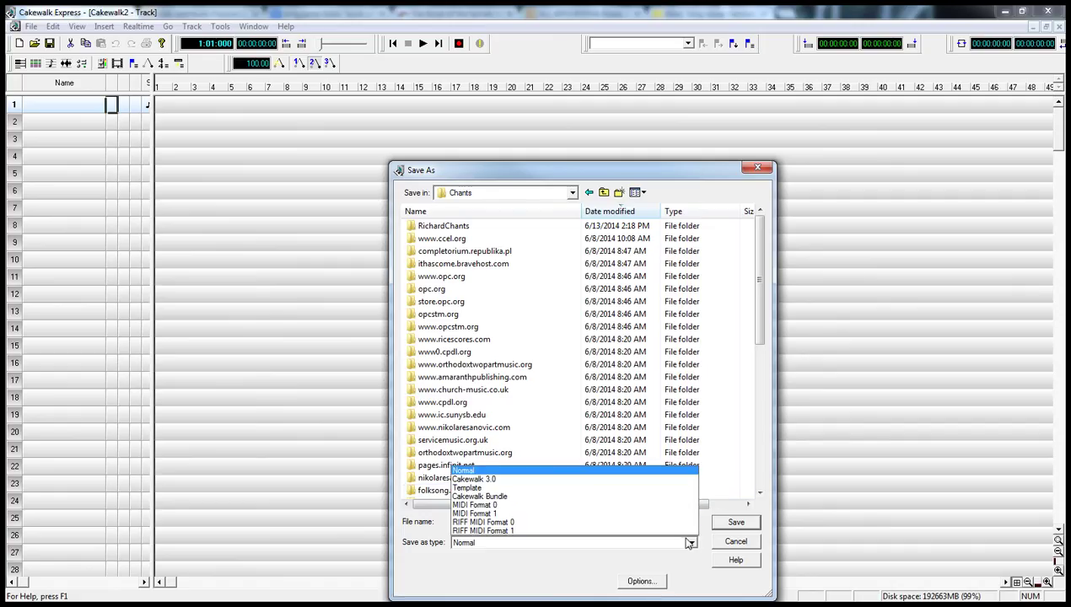
click(479, 514)
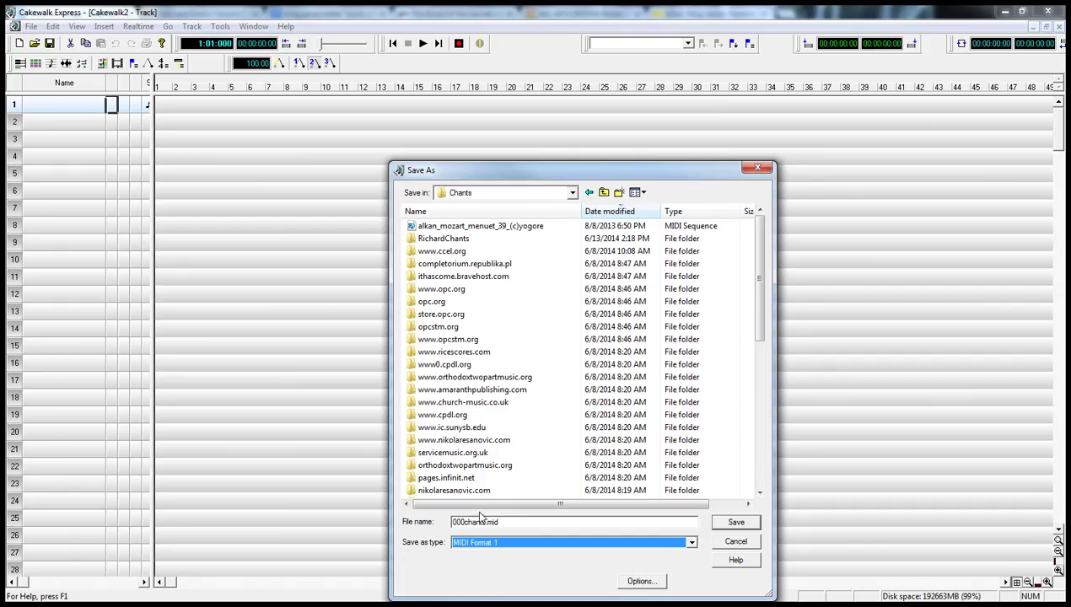
click(749, 524)
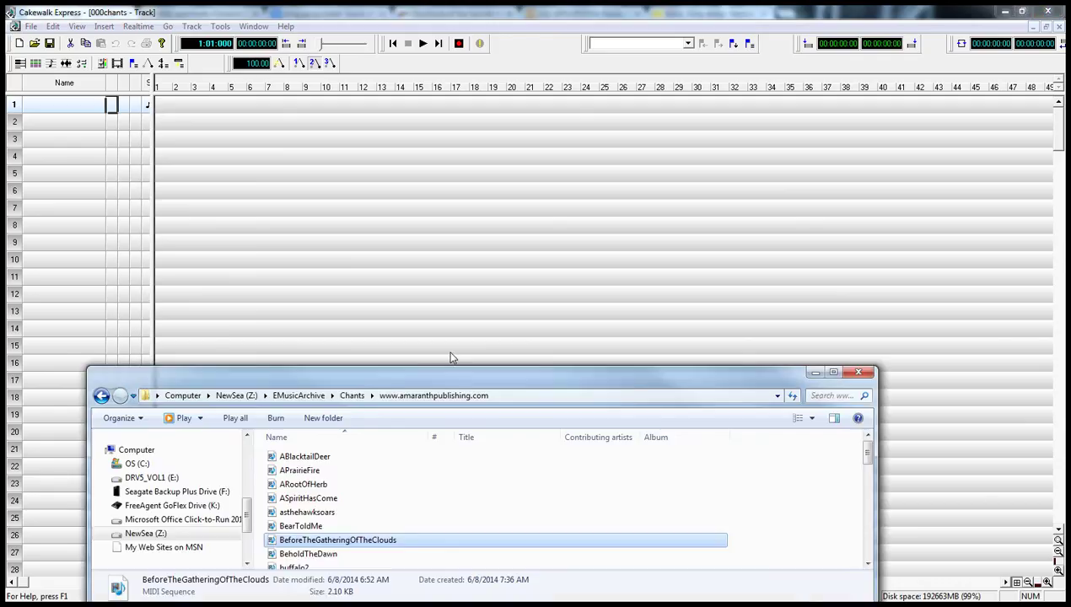
drag(452, 361, 459, 239)
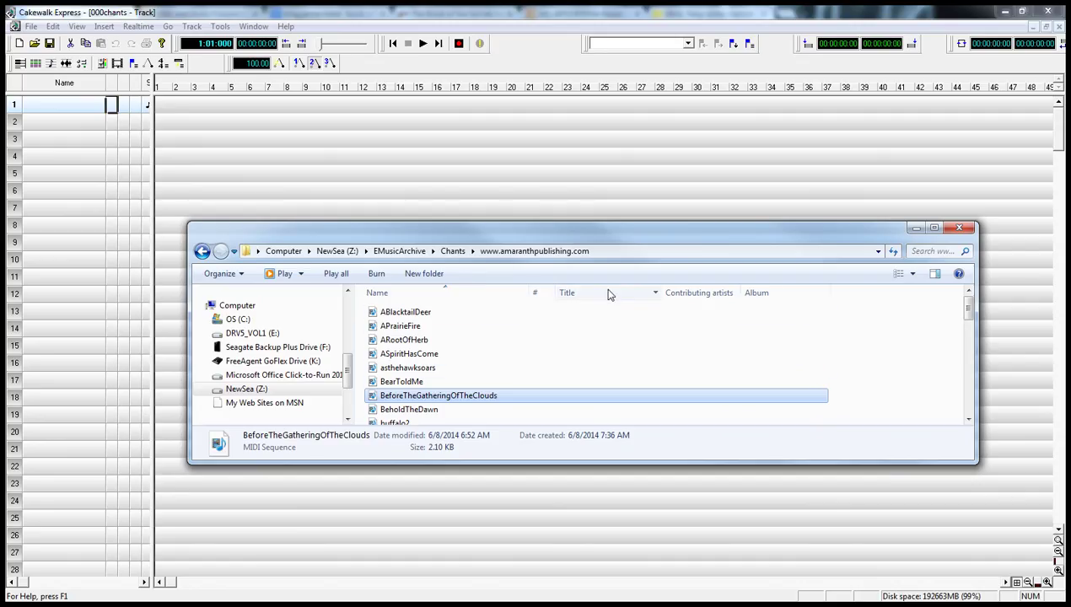
click(914, 276)
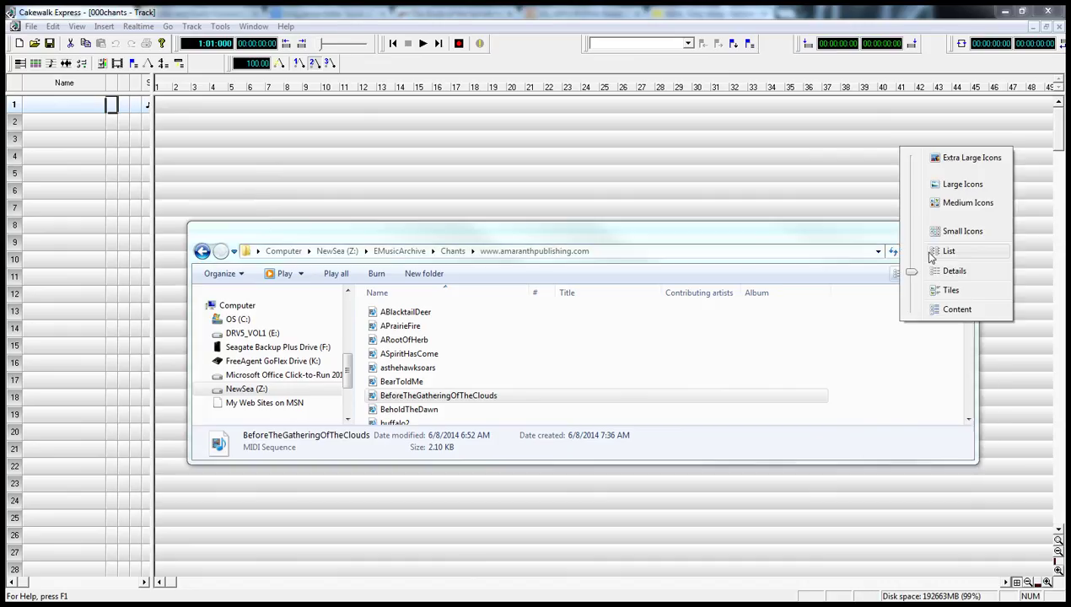
click(945, 250)
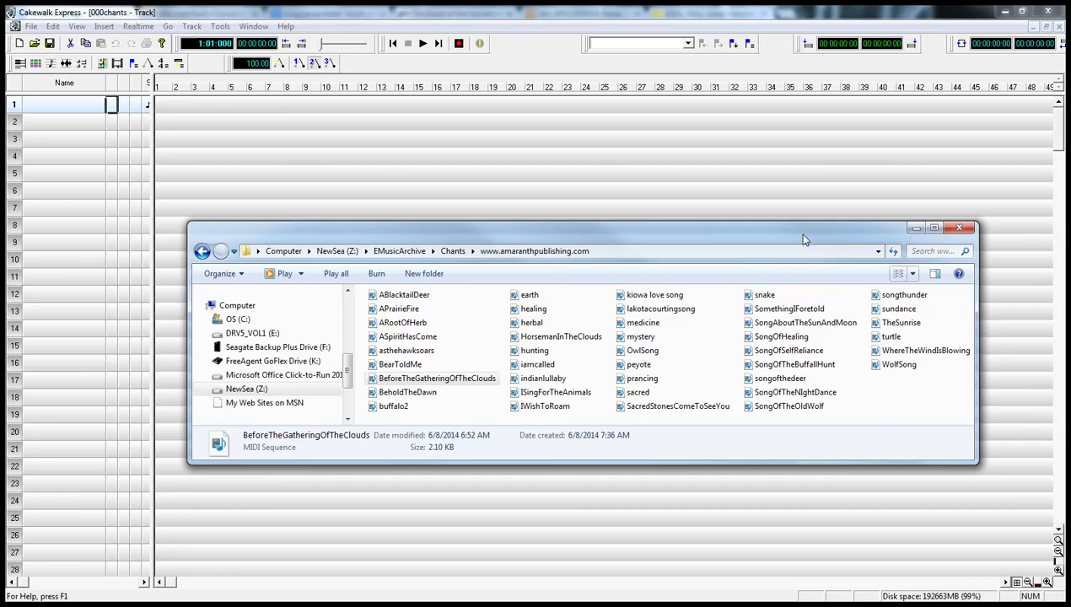
key(alt+F4)
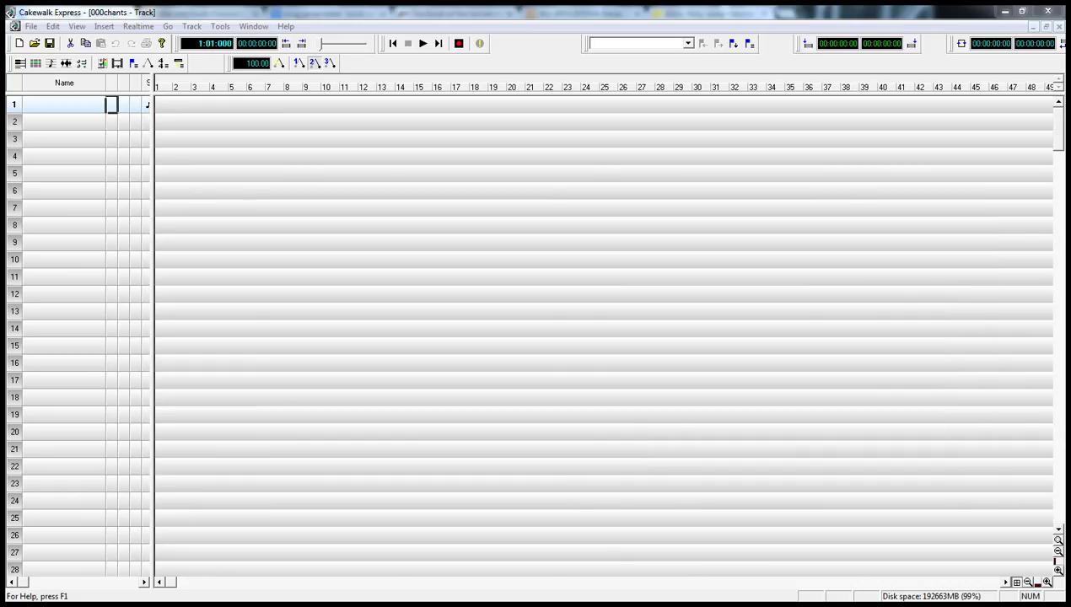
Step: Drag ABlacktailDeer from the Chants folder into tracks 1 and 2, then save the project
key(alt+Tab)
drag(802, 377, 794, 300)
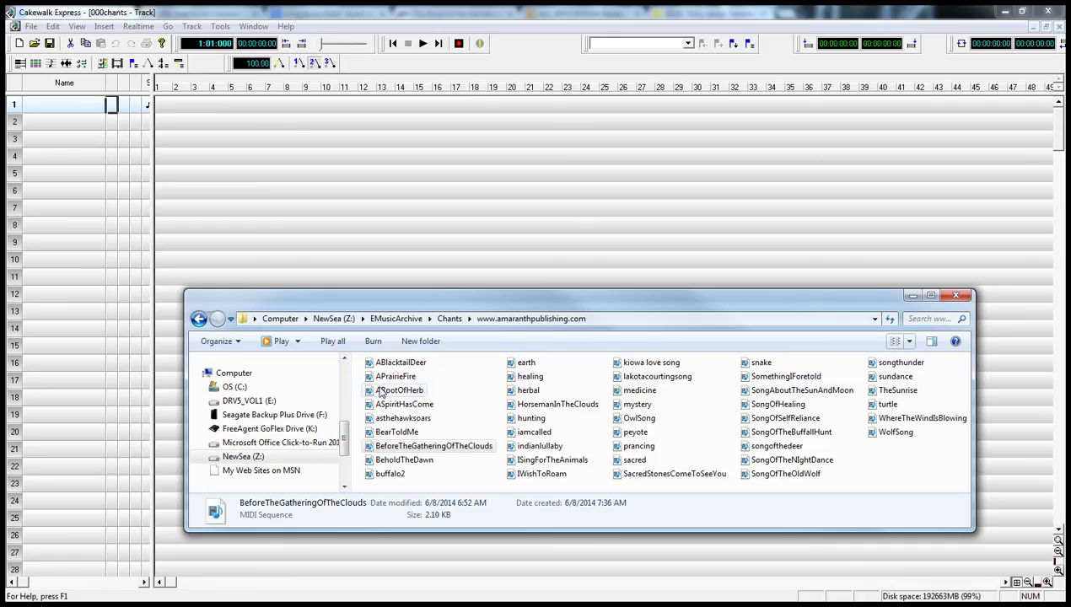
drag(379, 363, 162, 104)
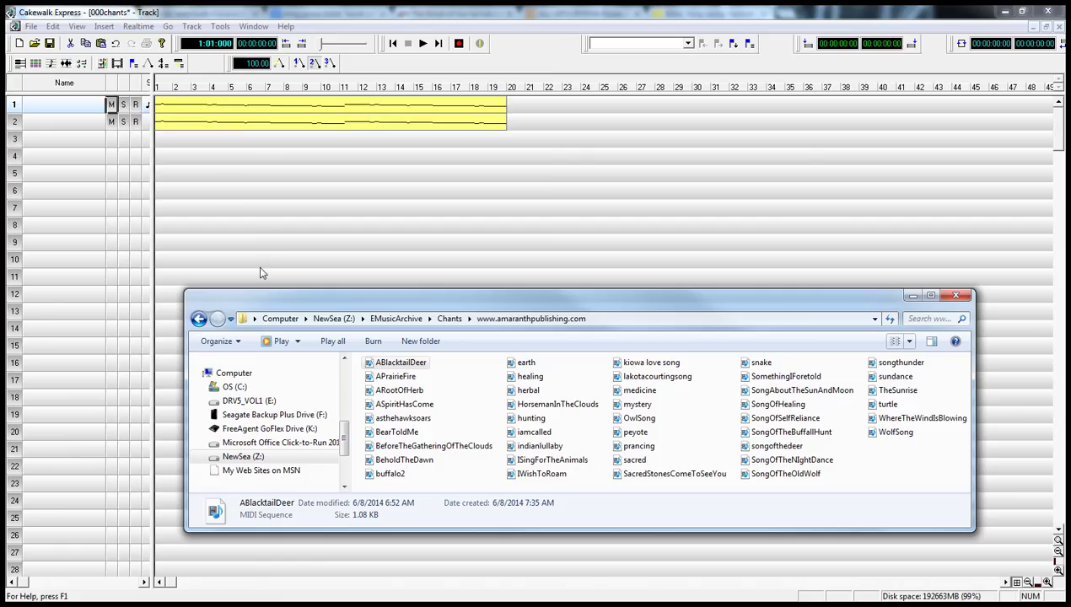
click(51, 44)
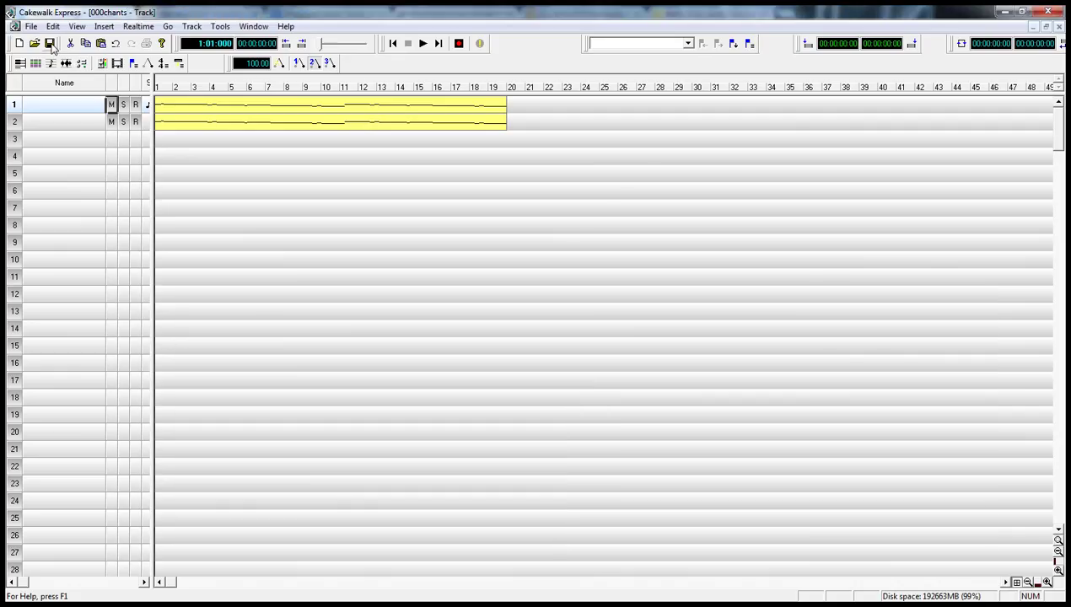
Step: Open tracks 1 and 2 in a Staff view and tile it in rows above the Track view
click(15, 106)
shift+click(15, 122)
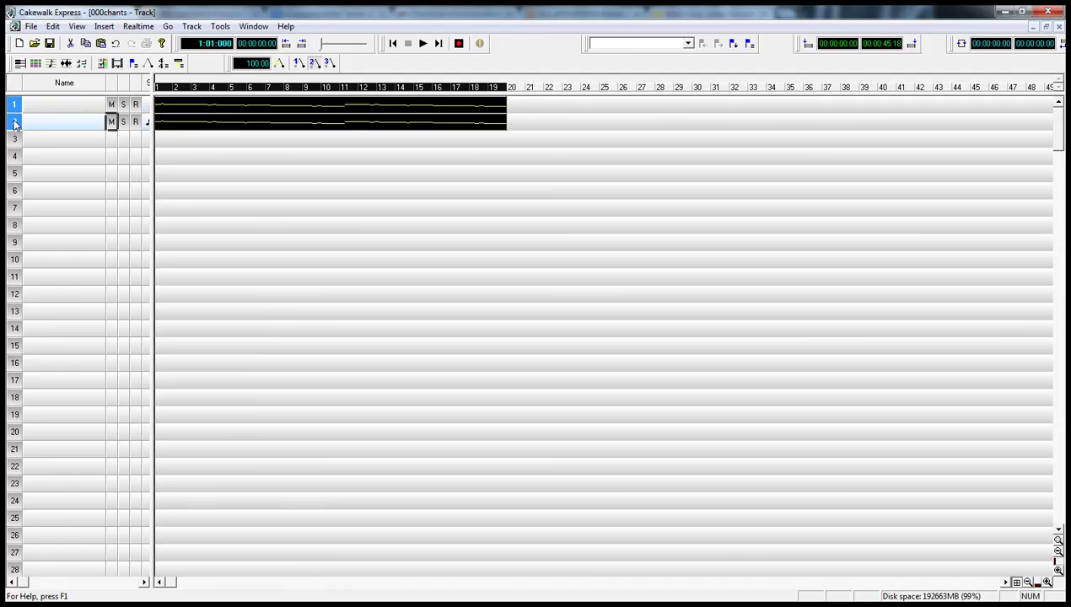
click(51, 64)
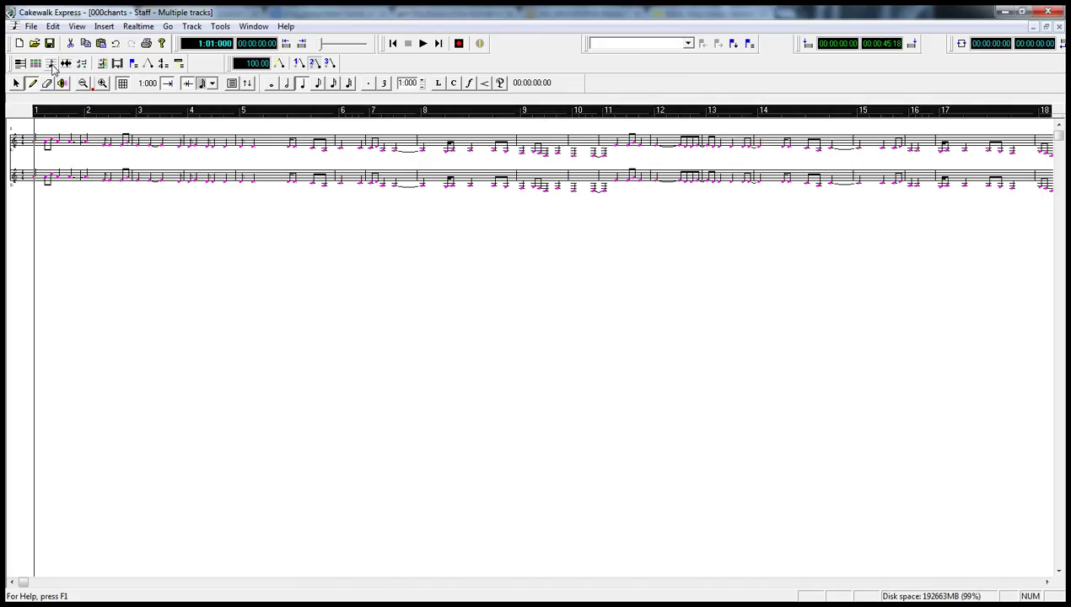
click(253, 27)
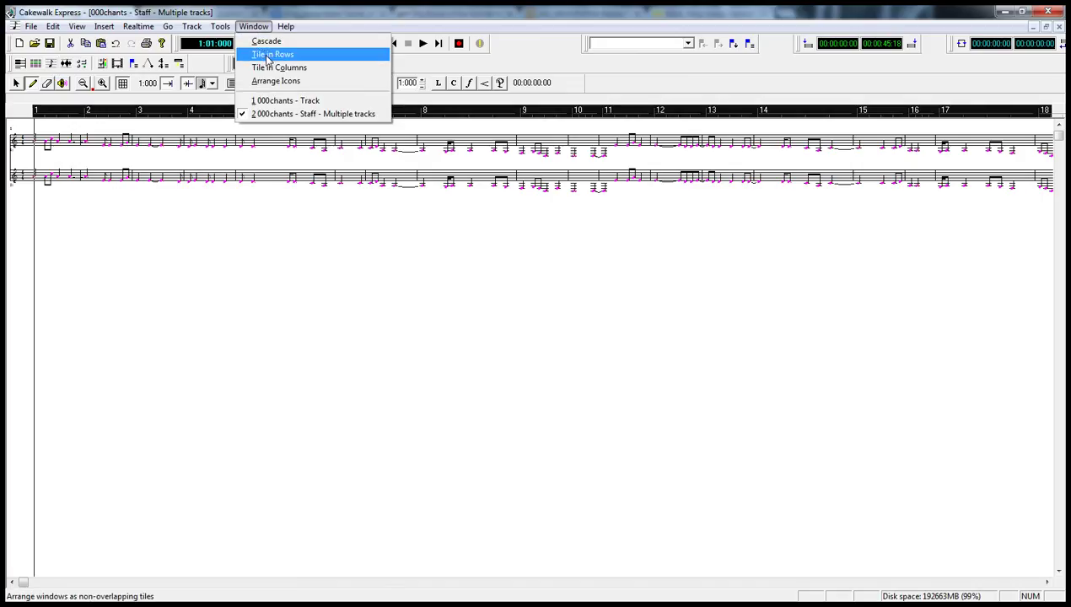
click(267, 56)
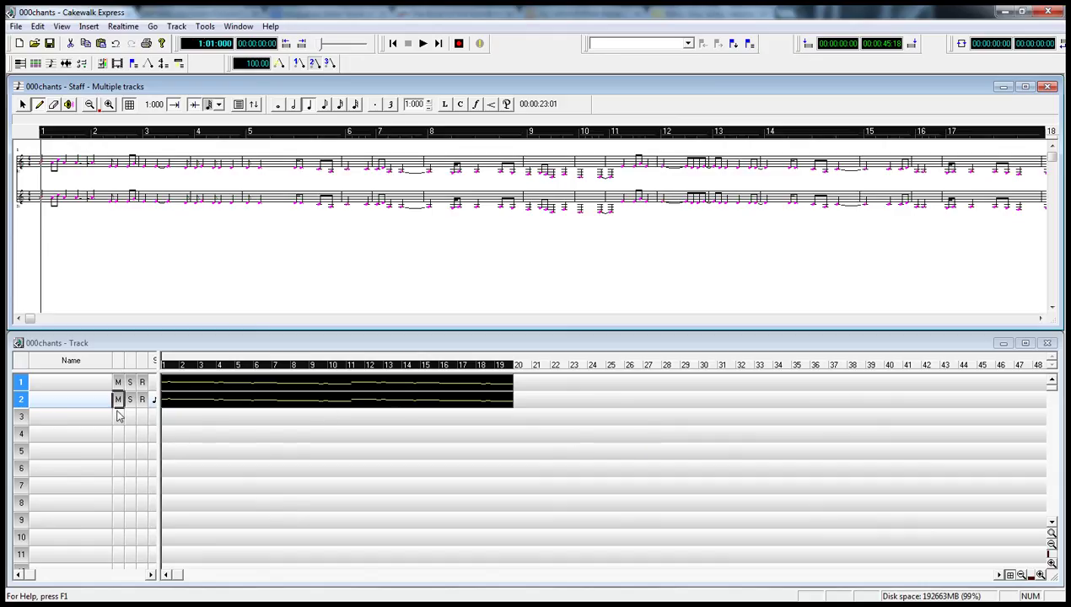
Step: Deselect the chant clips by clicking track 3, then zoom the Staff view in five steps
click(228, 429)
click(28, 420)
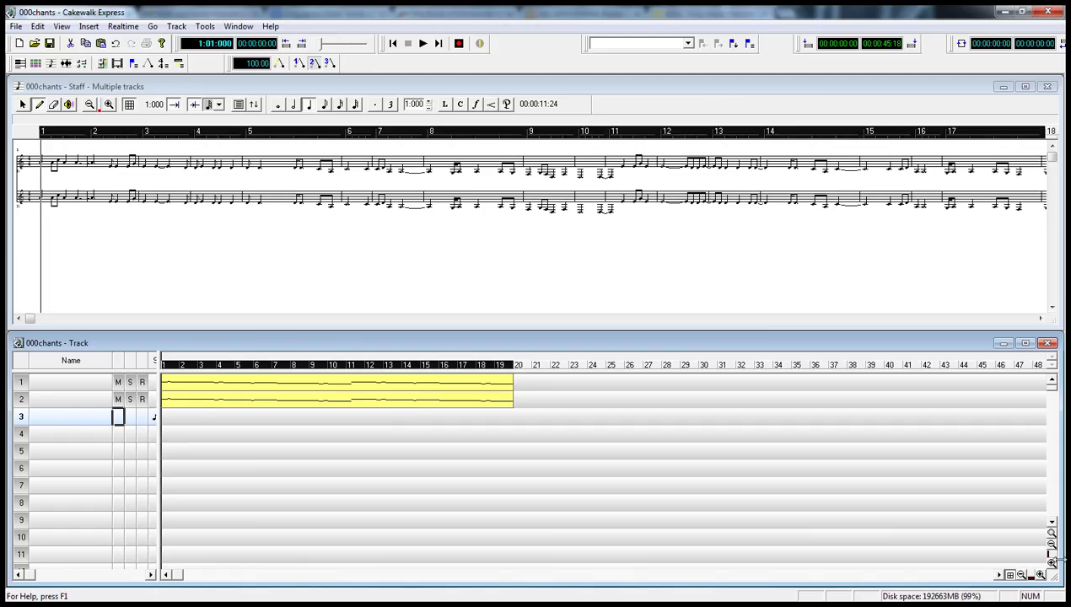
click(960, 277)
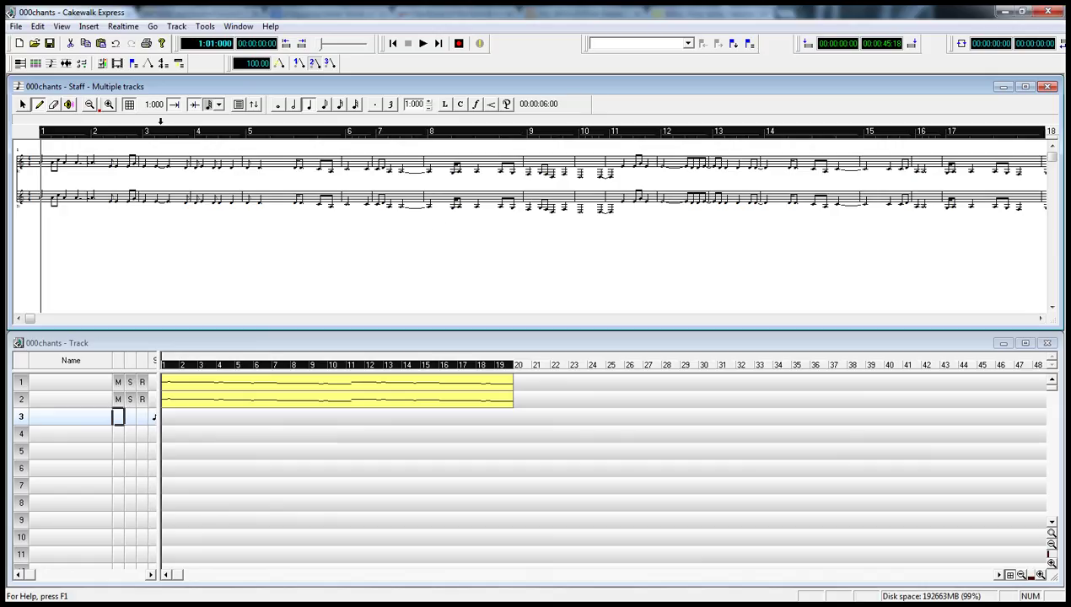
click(108, 105)
click(108, 105)
click(108, 105)
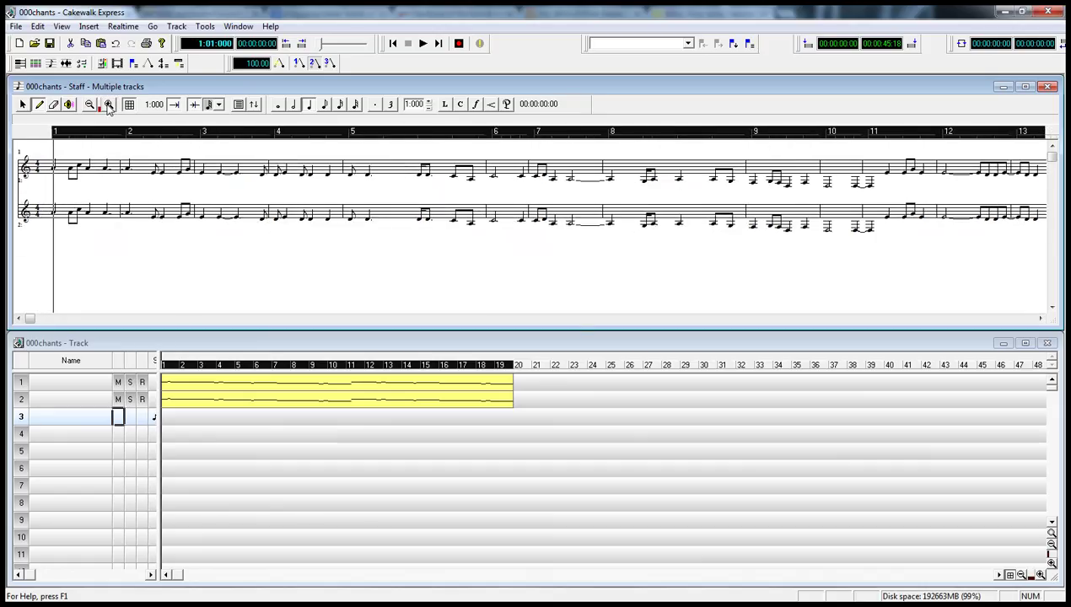
click(108, 106)
click(108, 105)
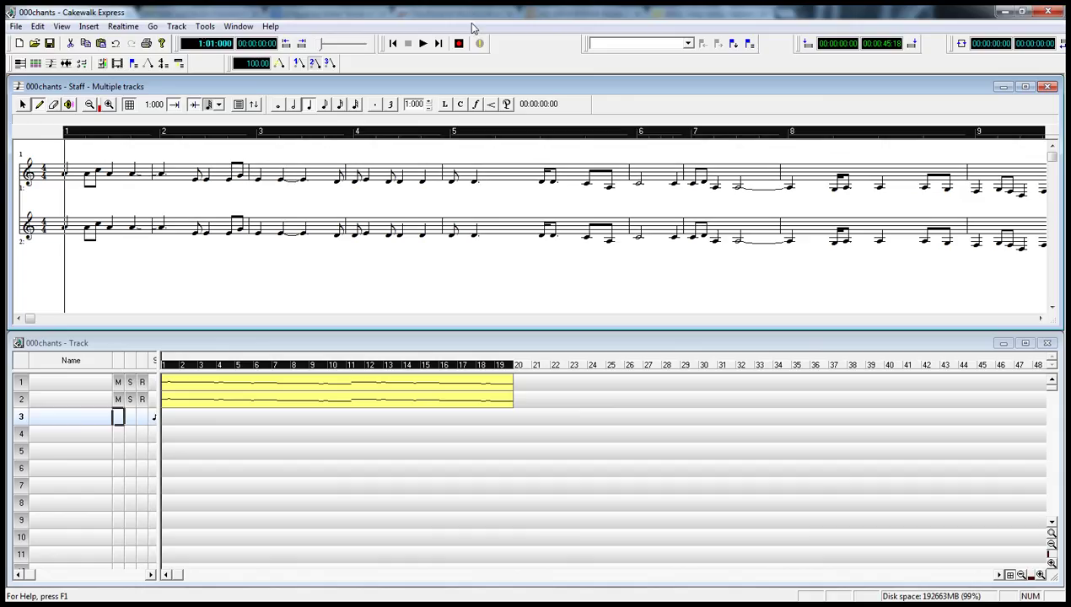
Step: Play the chant, stop, jump to its end, and scroll back to measures 18–19
click(422, 43)
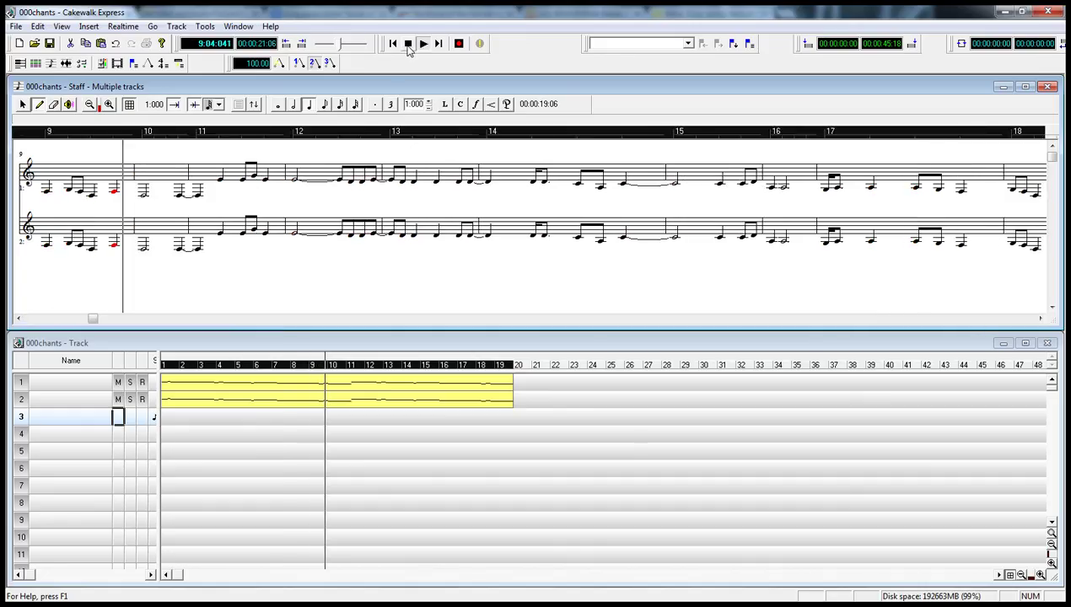
click(409, 45)
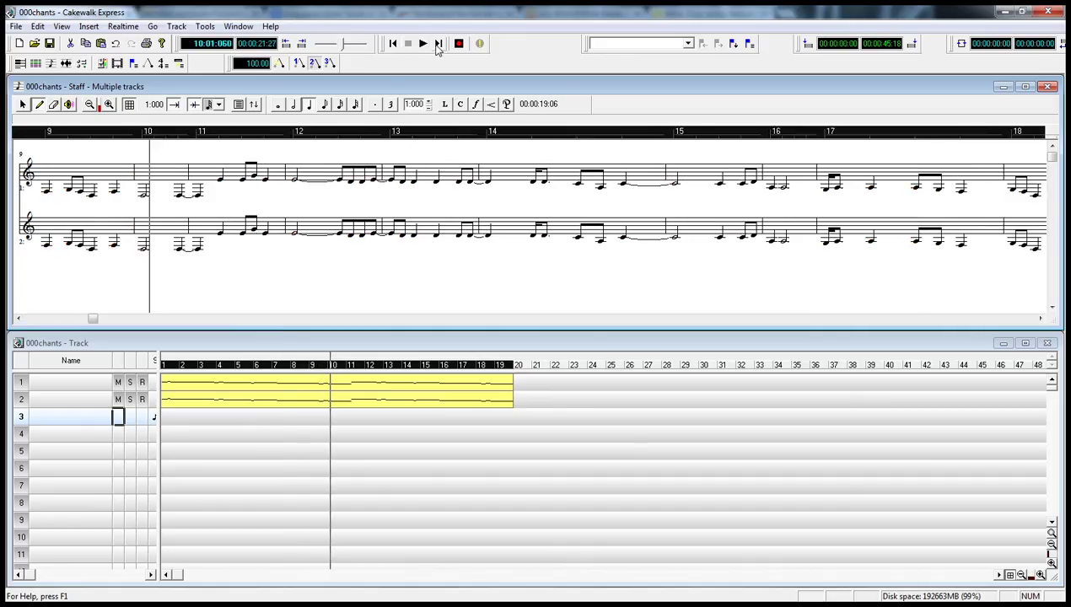
click(438, 45)
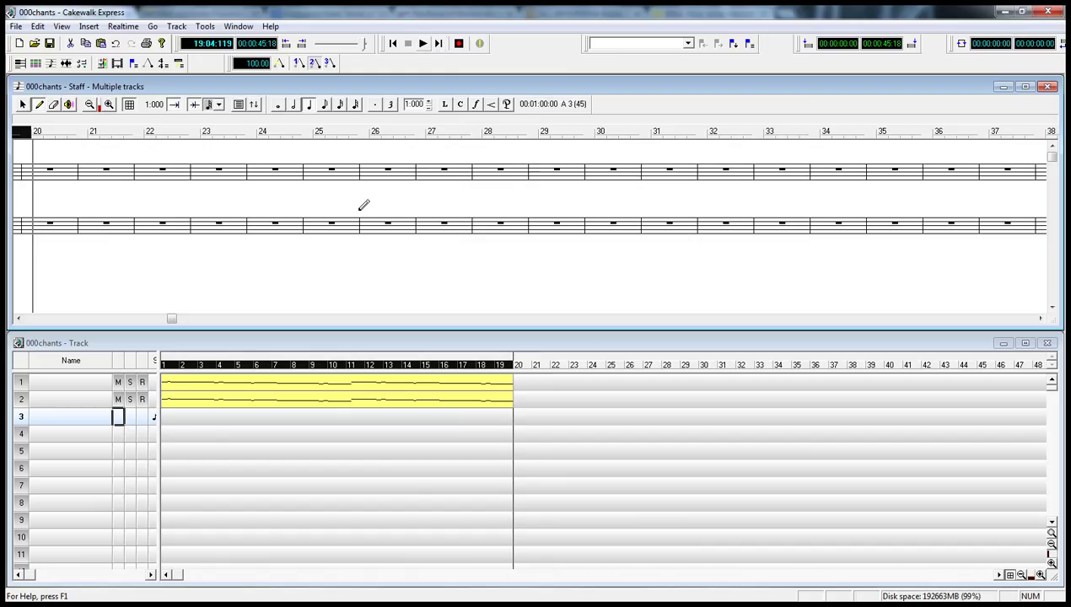
drag(168, 318, 165, 320)
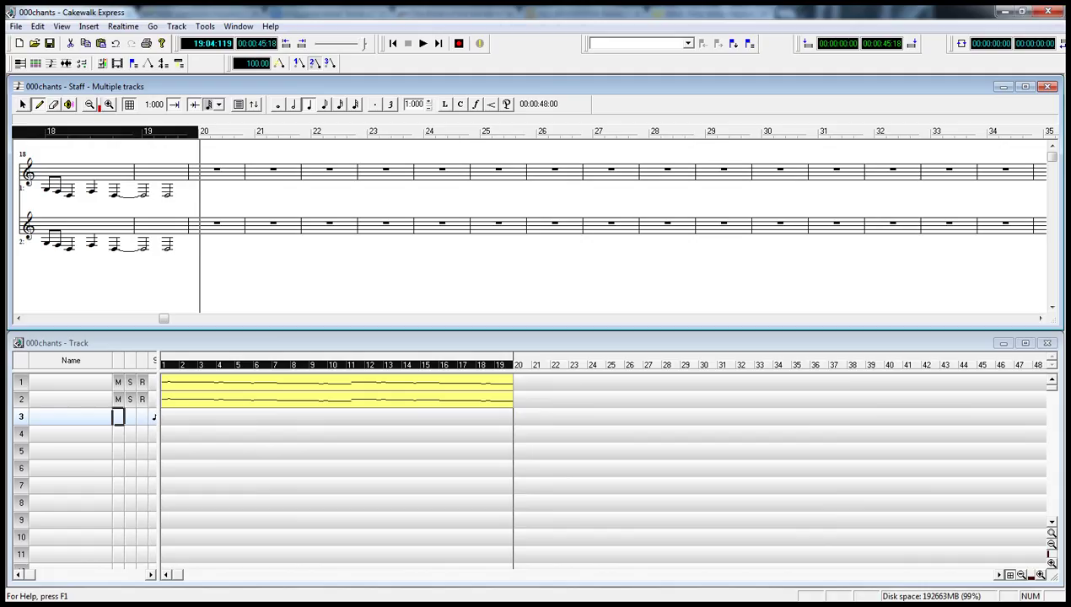
Step: Drag the APrairieFire file into tracks 1–2 so it starts at measure 20
key(alt+Tab)
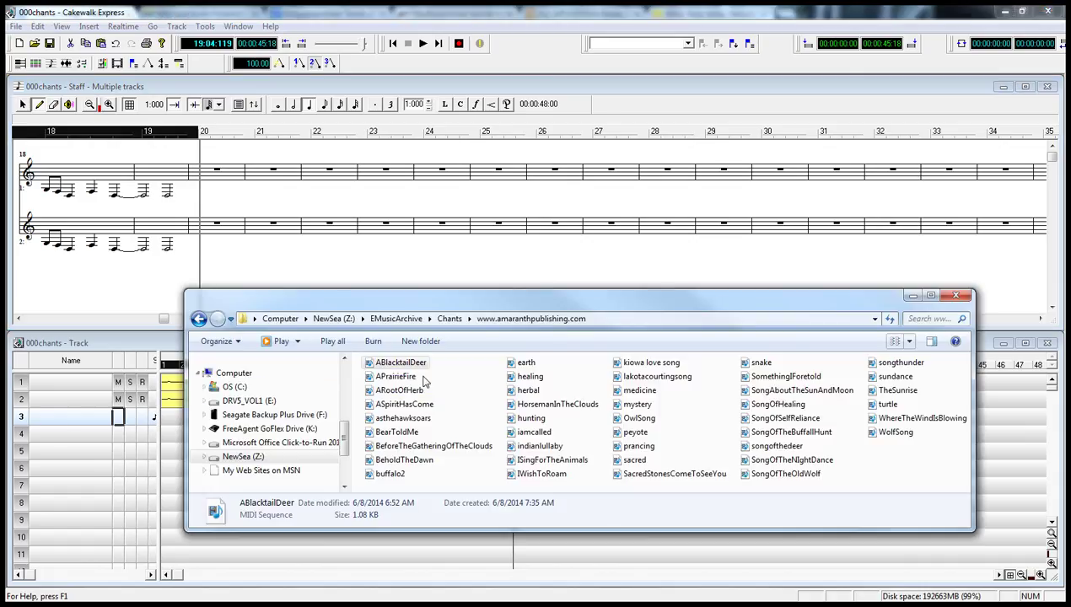
click(371, 379)
drag(377, 381, 363, 338)
drag(403, 302, 466, 120)
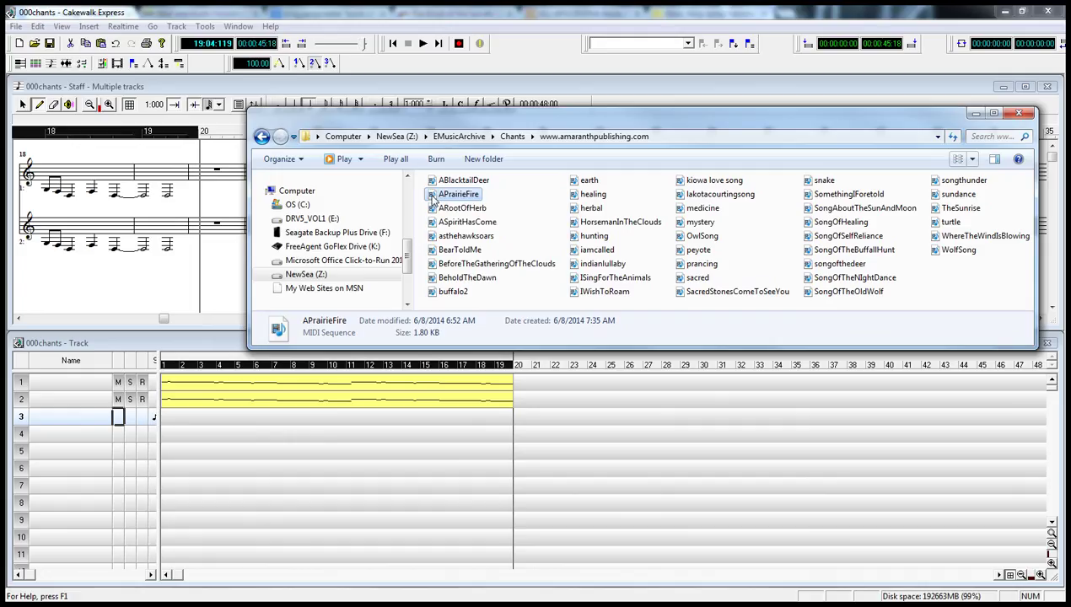
drag(432, 198, 520, 383)
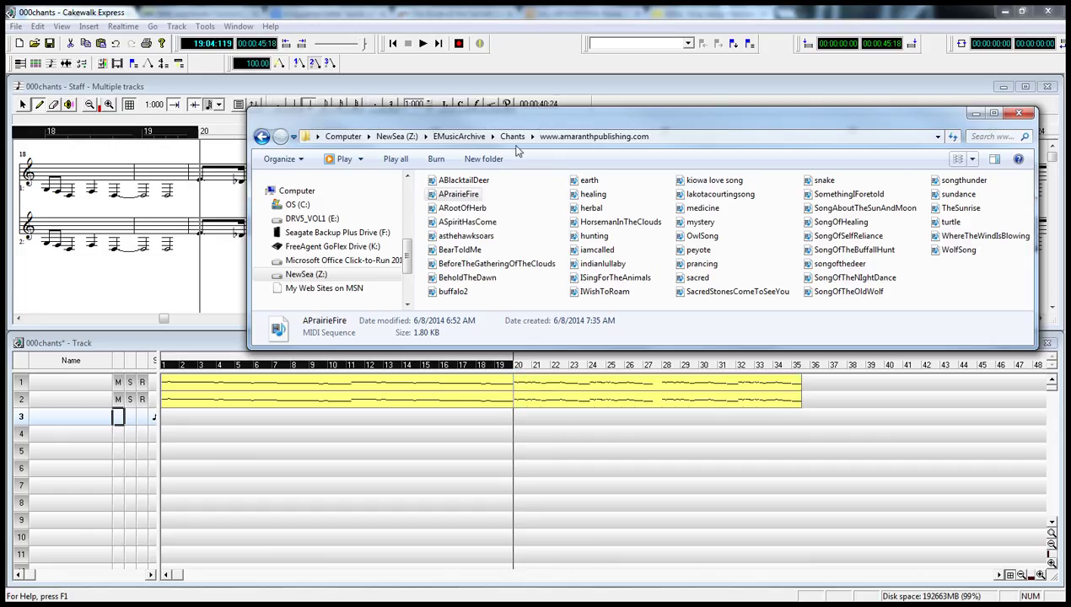
drag(527, 123, 312, 375)
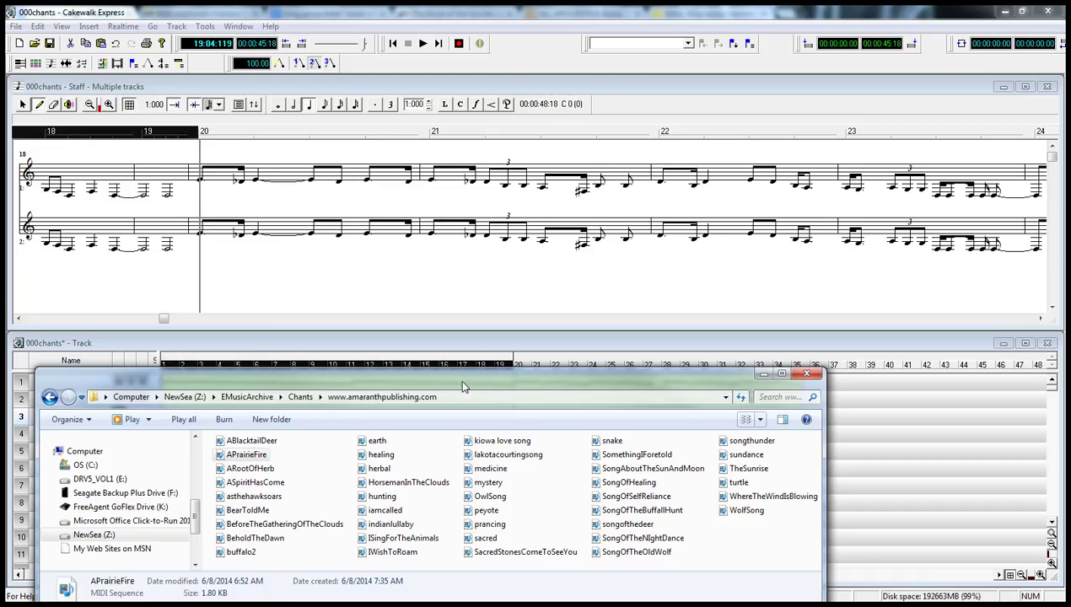
drag(462, 386, 554, 245)
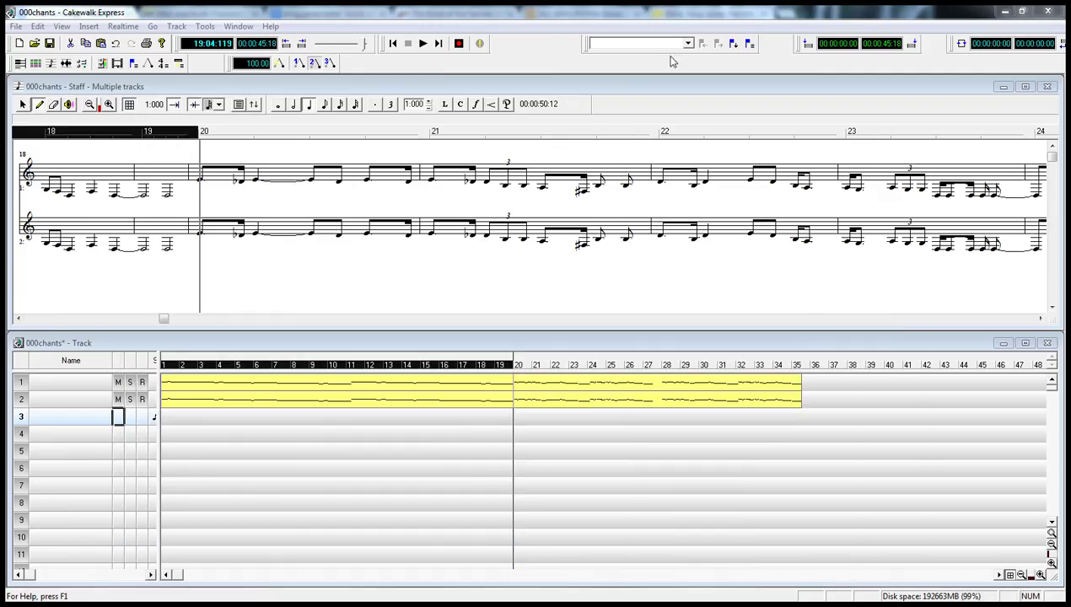
click(578, 345)
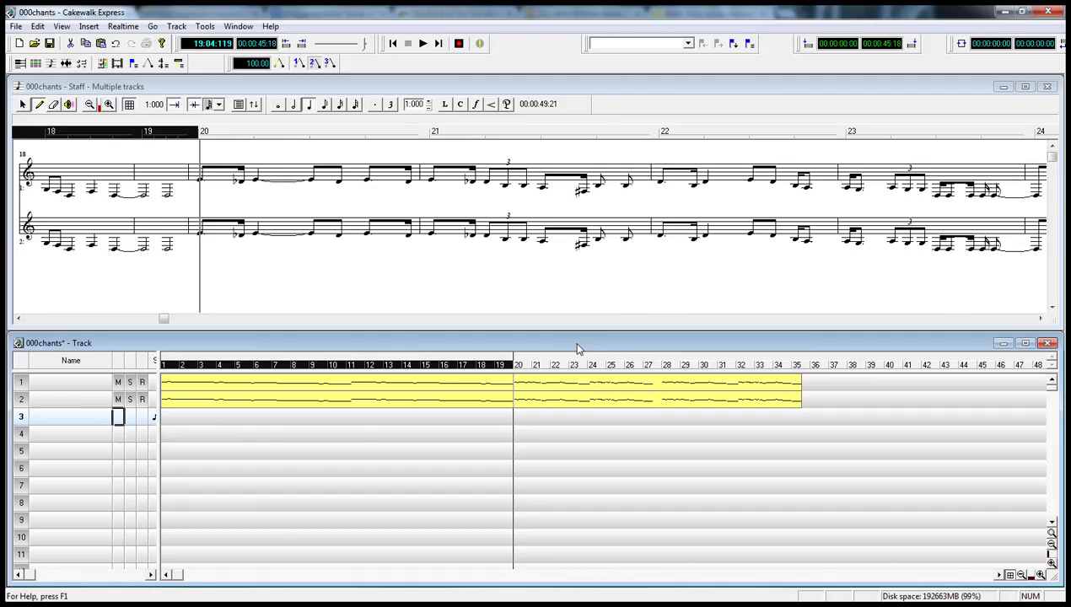
Step: Delete the misplaced APrairieFire chant and undo the paste so tracks 1–2 end at measure 19
key(Delete)
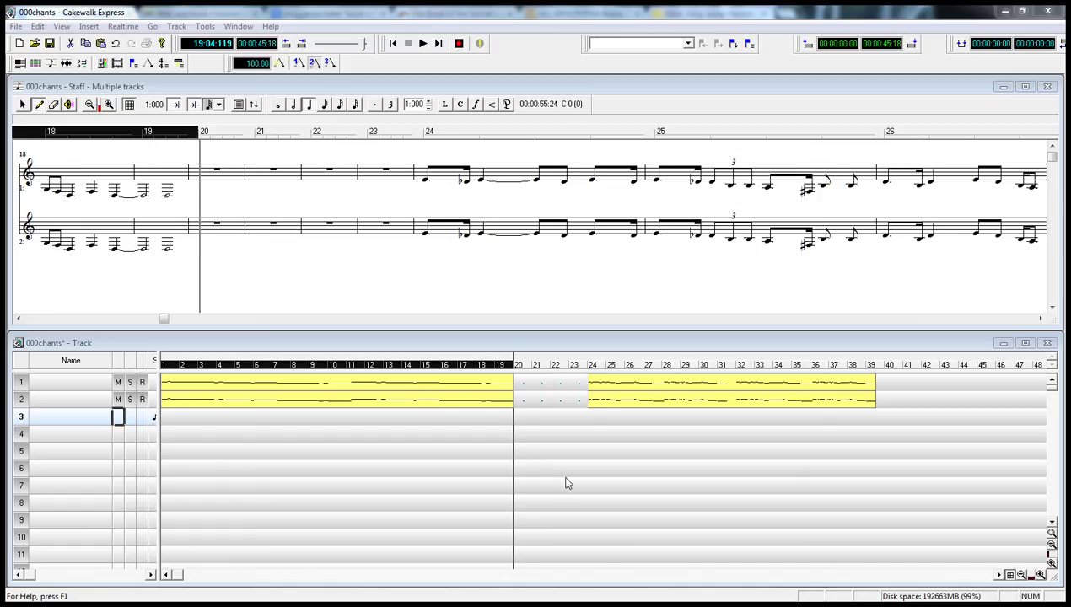
click(682, 346)
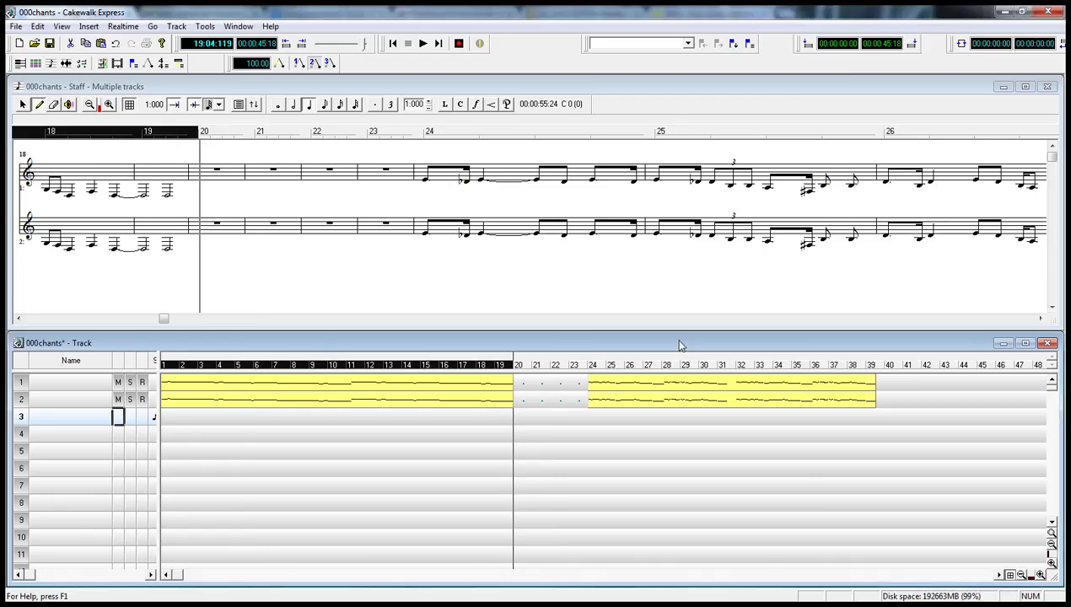
key(ctrl+z)
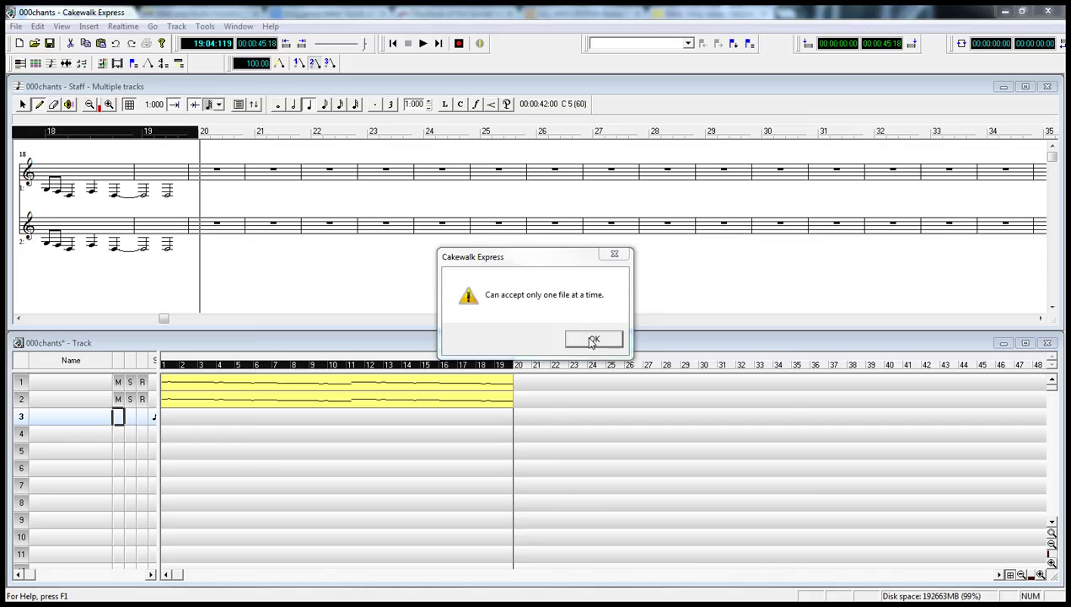
Step: Dismiss the one-file-at-a-time warning and jump to the end of the second chant at measure 35
click(593, 340)
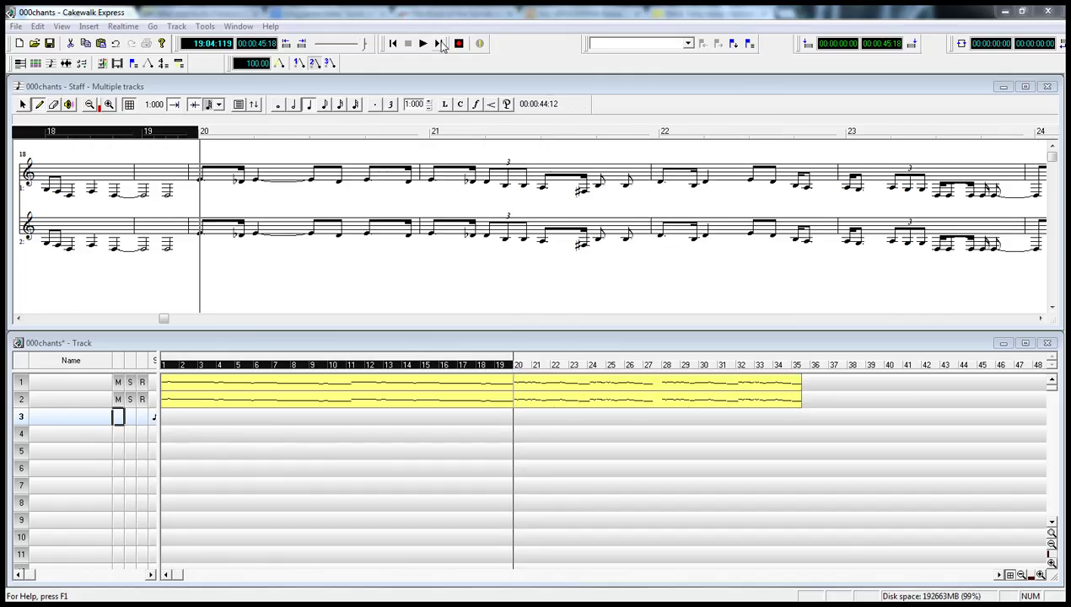
click(438, 43)
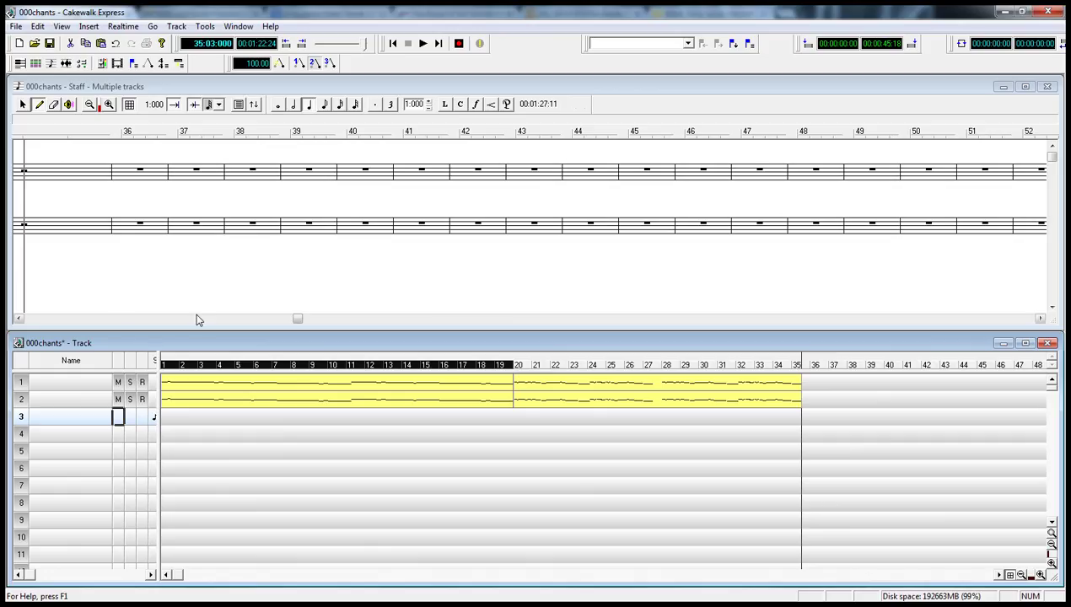
Step: Paste the third chant at measure 36, check the join, and set playback to measure 18
drag(299, 320, 295, 326)
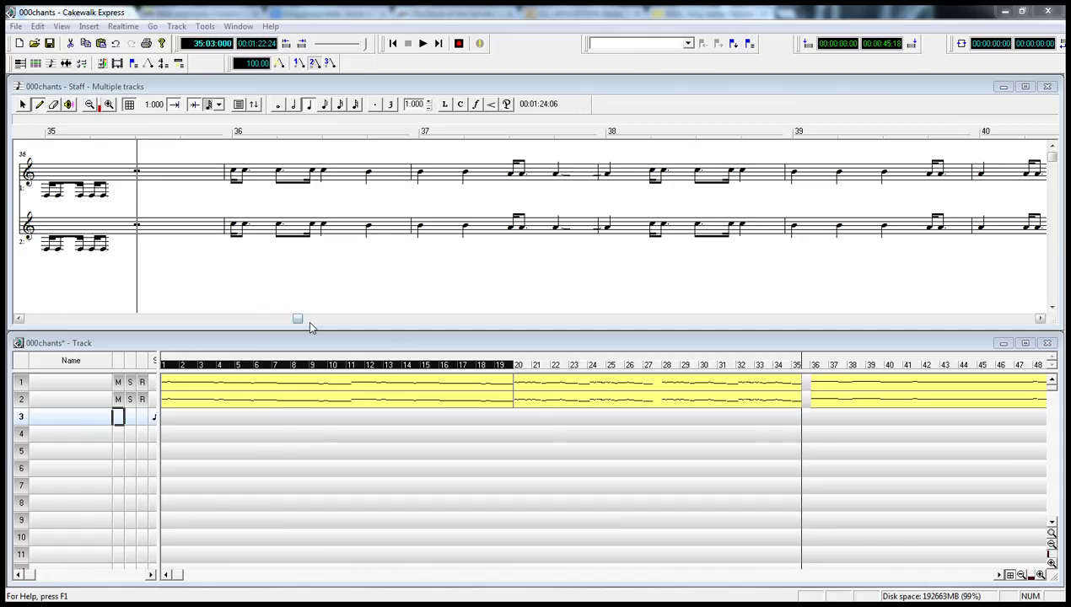
drag(301, 321, 292, 318)
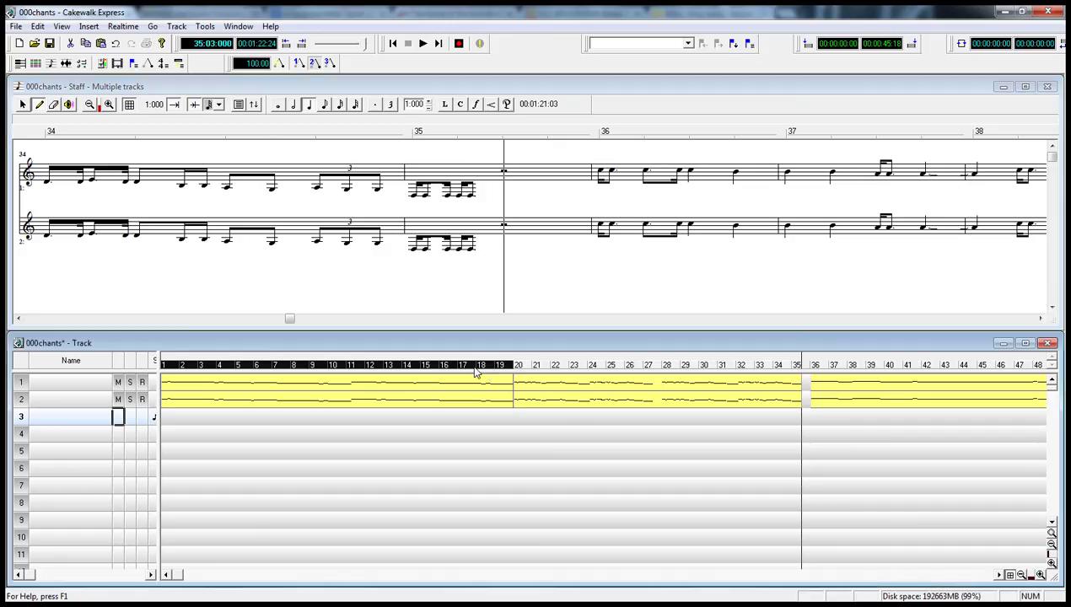
click(480, 367)
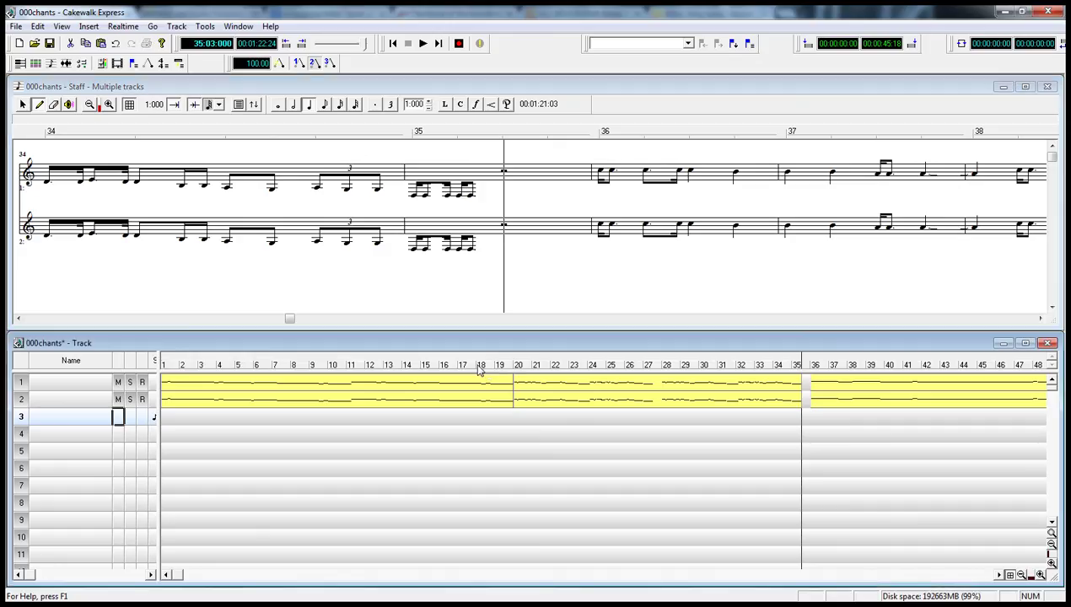
click(424, 44)
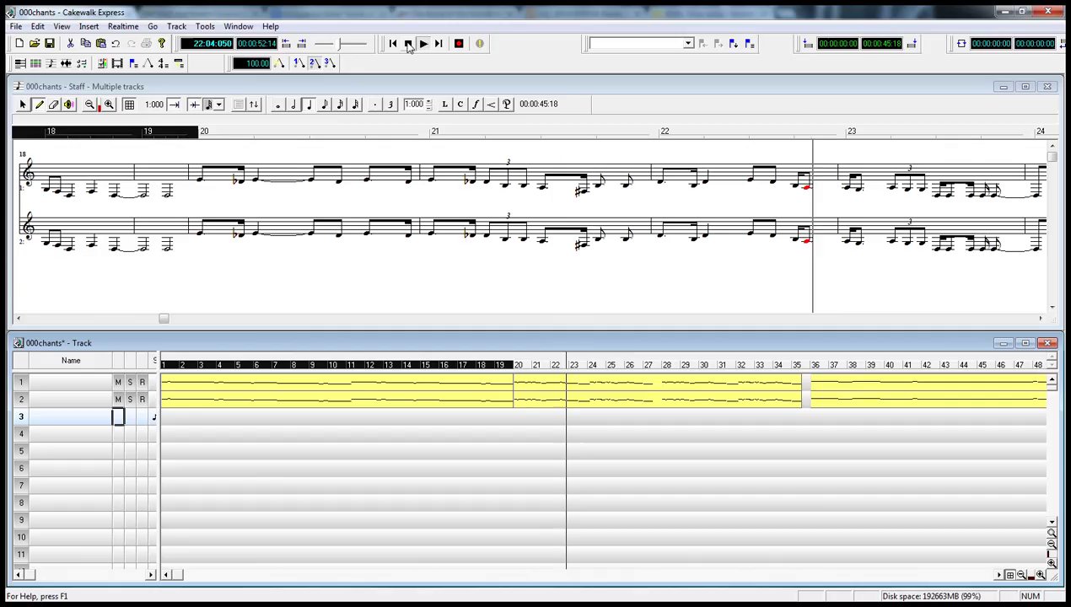
click(408, 43)
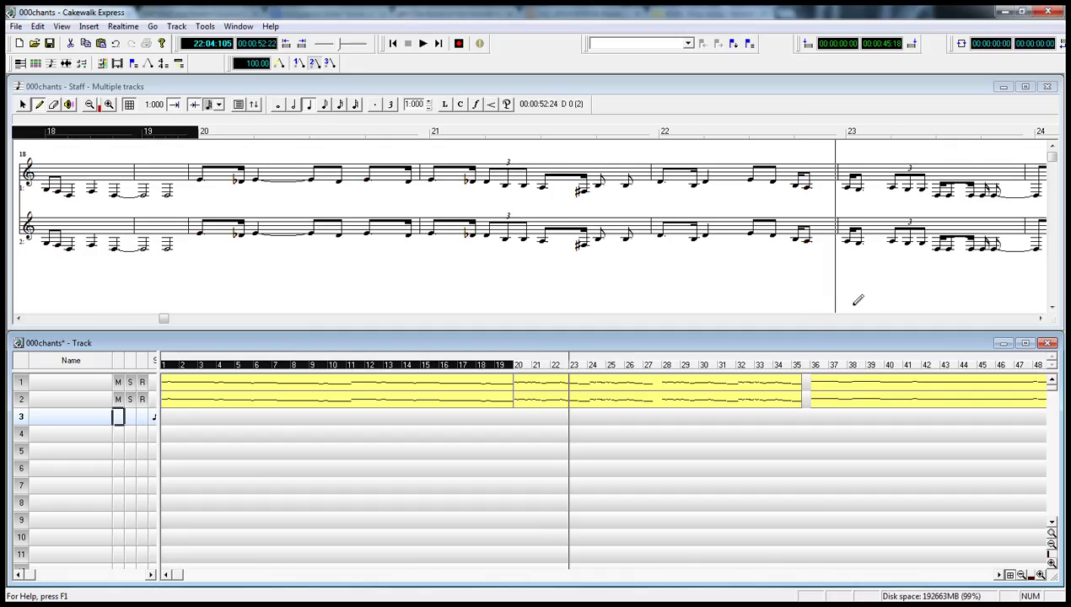
click(775, 364)
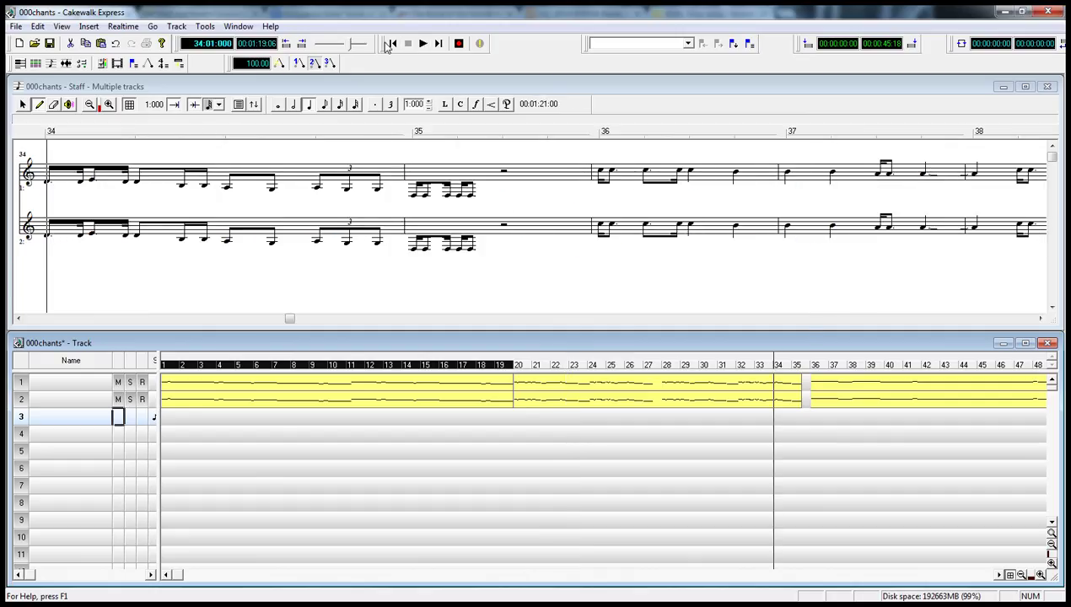
click(422, 43)
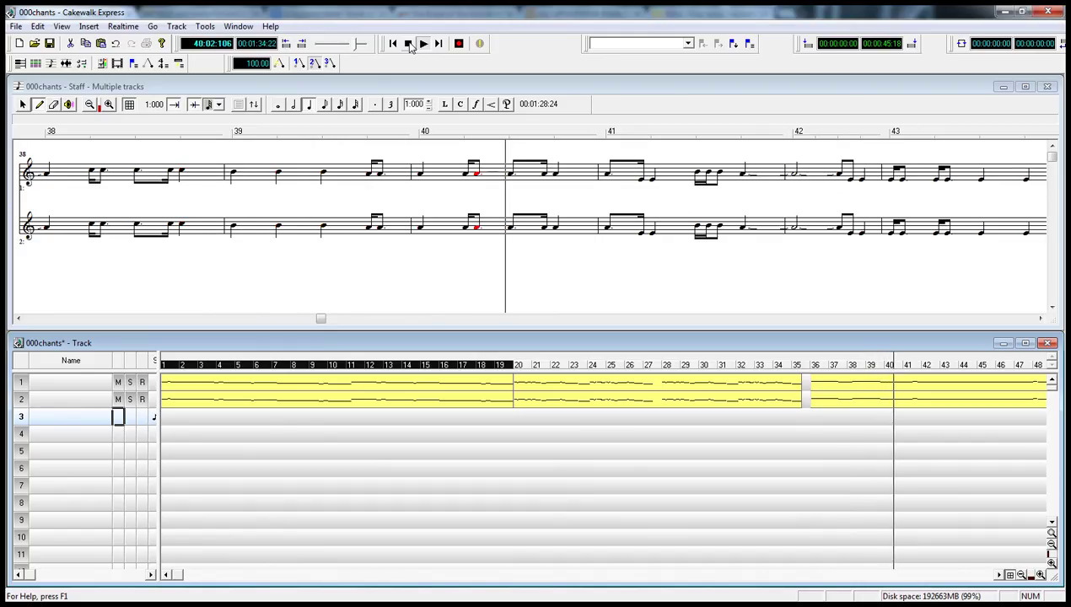
click(409, 44)
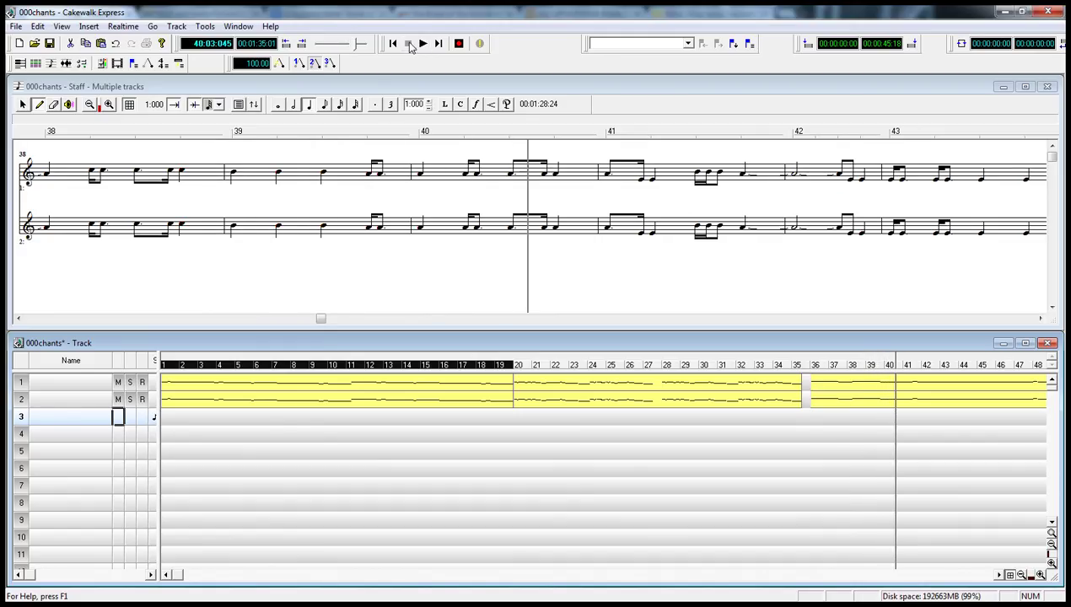
Step: Save 000chants, confirm MIDI Format 1 in Save As without resaving, and close the Staff window
click(49, 44)
click(16, 26)
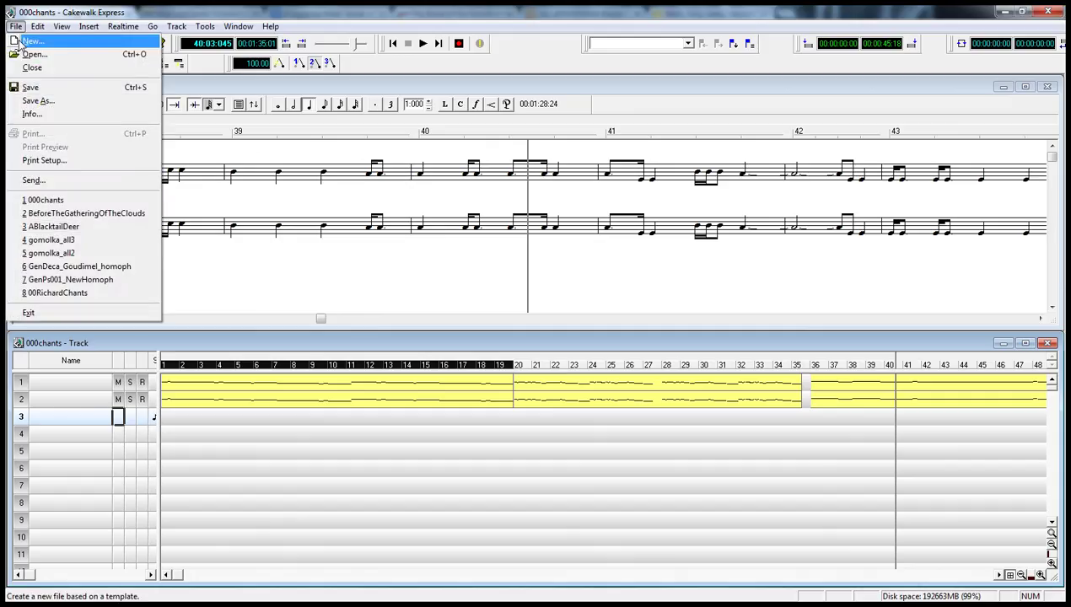
click(25, 101)
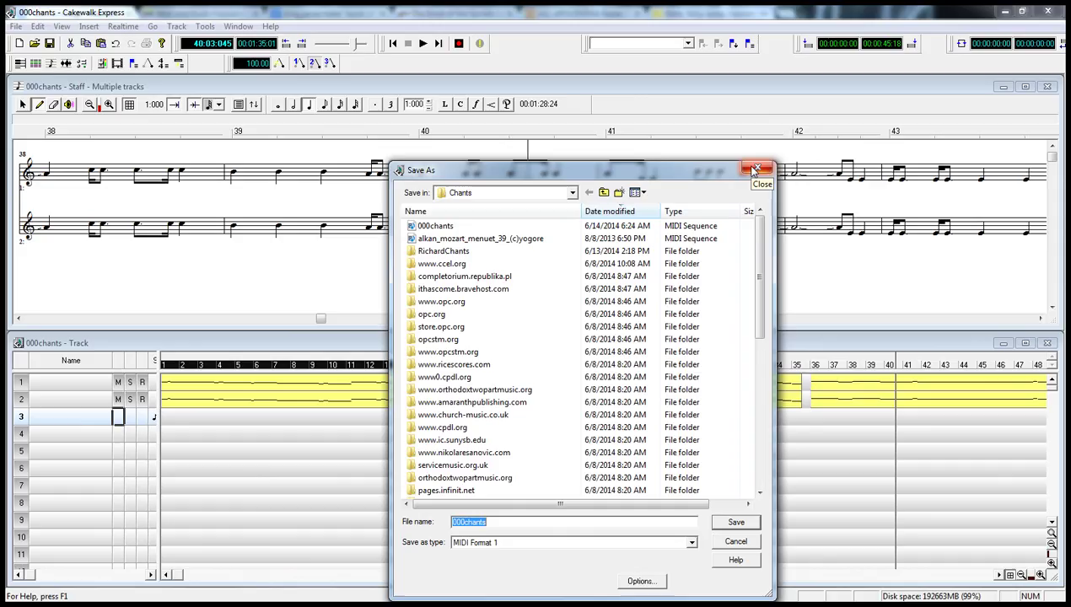
click(732, 541)
click(1047, 86)
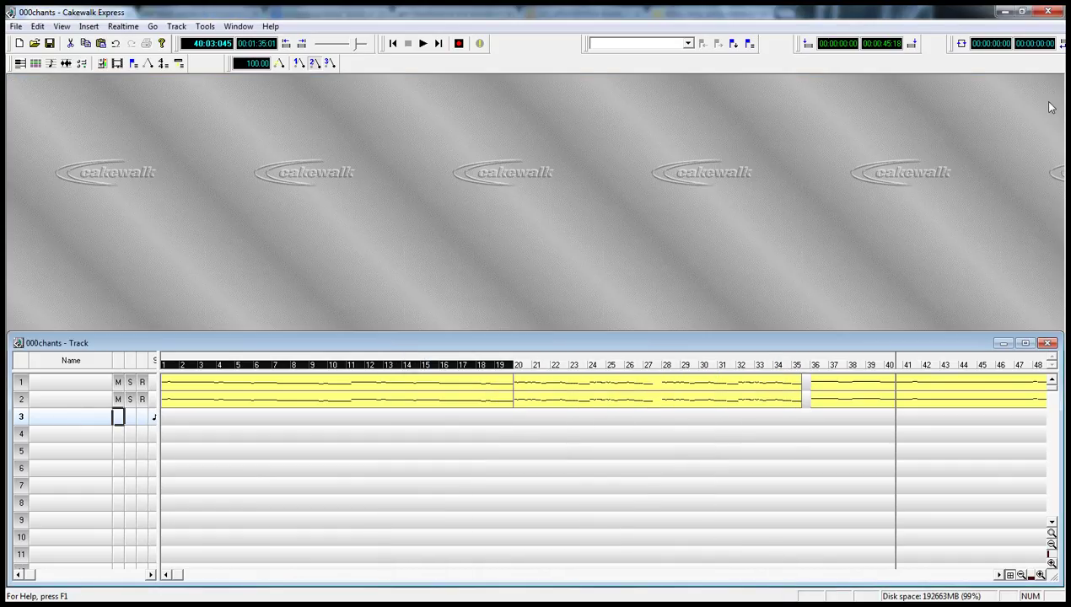
Step: Reopen 000chants, dismiss File Info, and maximize the Track window showing both merged tracks
click(1048, 344)
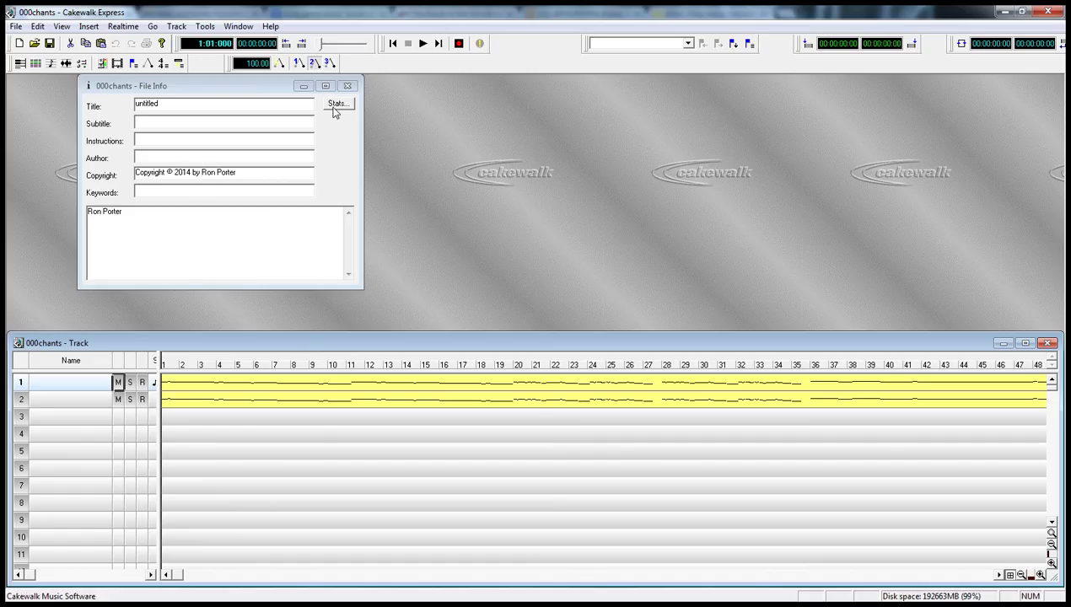
click(346, 85)
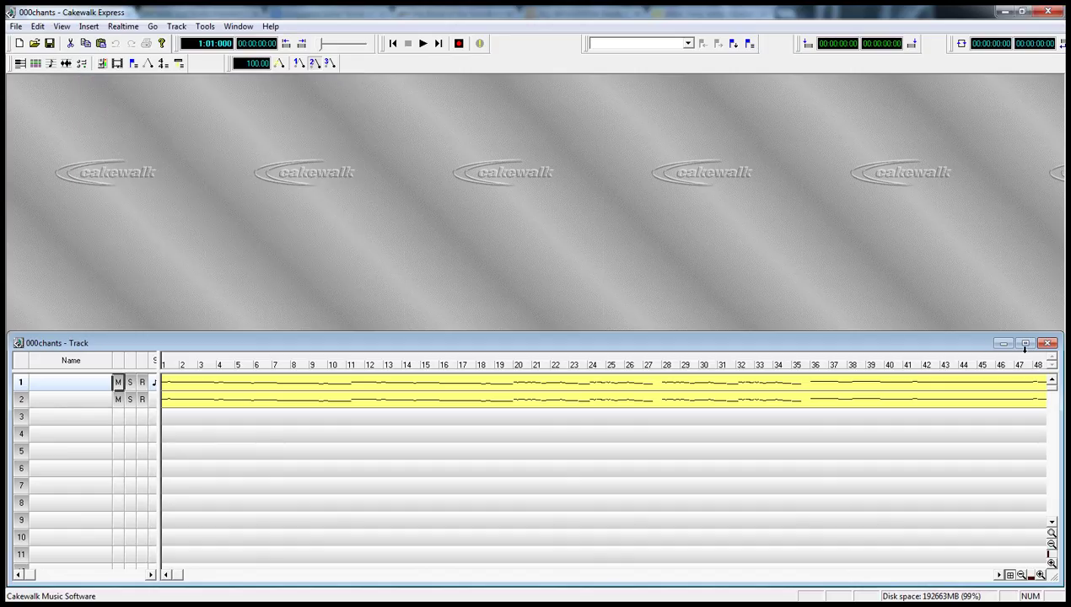
click(1026, 343)
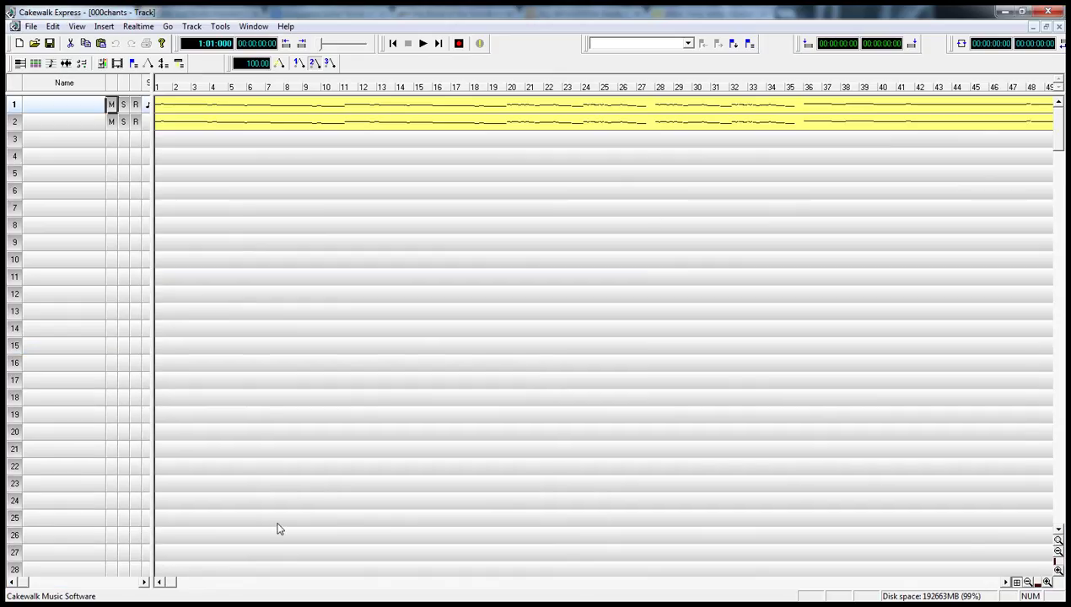
mouse_move(171, 584)
mouse_down()
mouse_move(426, 583)
mouse_move(48, 579)
mouse_move(206, 584)
mouse_move(169, 584)
mouse_up()
Step: Quit Cakewalk, then play the opening measures of 000chants.mid in Finale and stop playback
click(1043, 11)
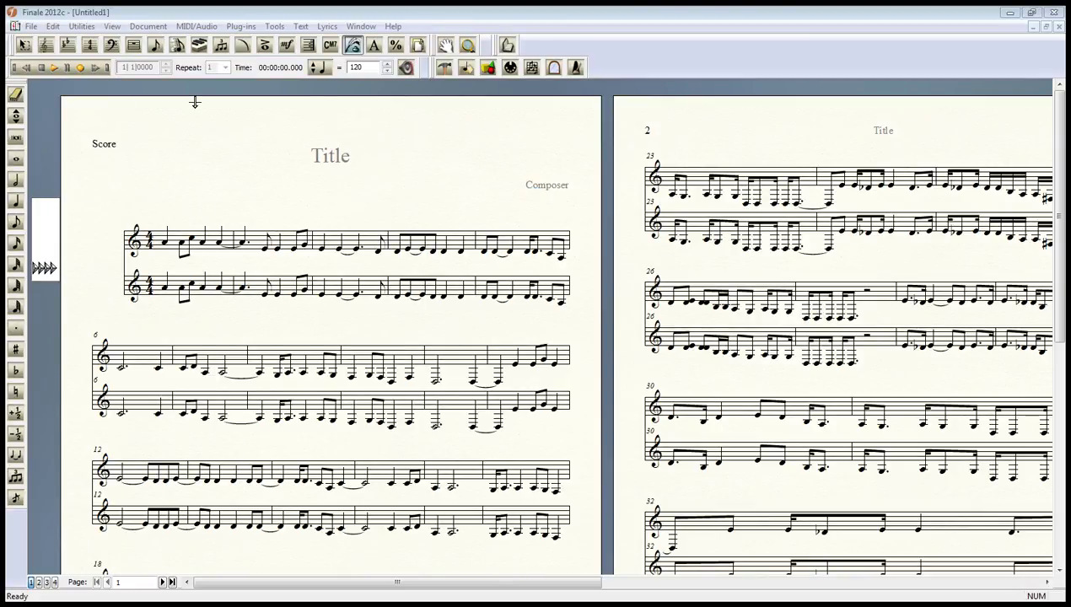
click(54, 67)
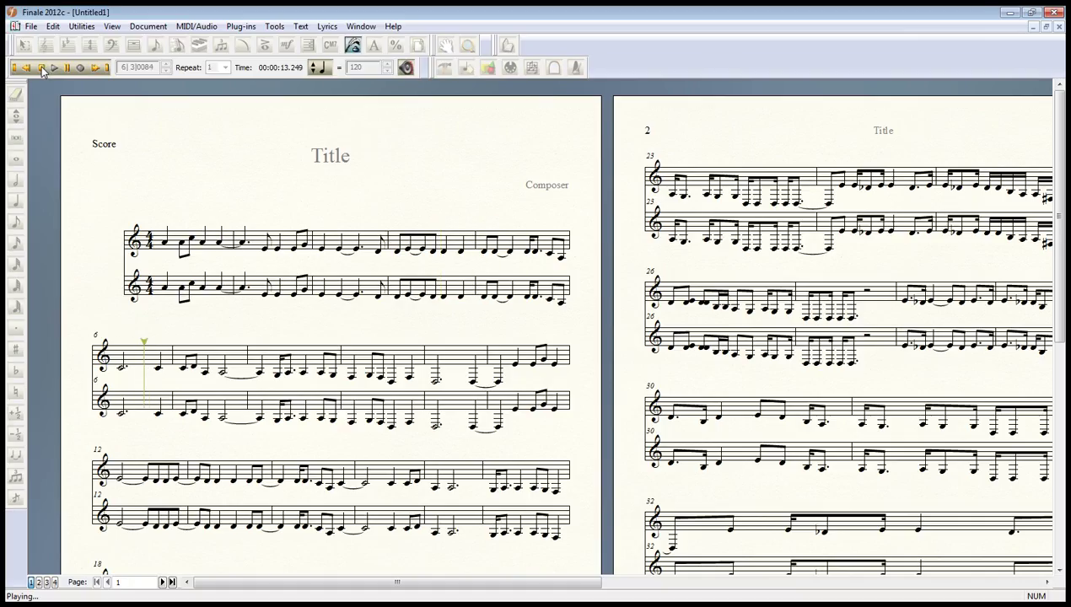
click(42, 68)
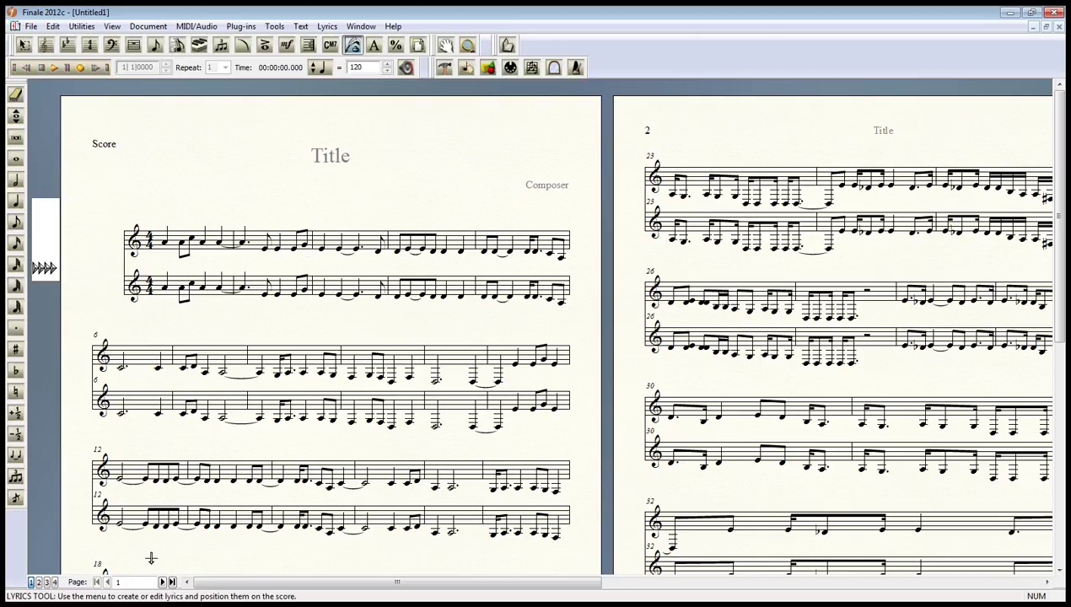
click(172, 583)
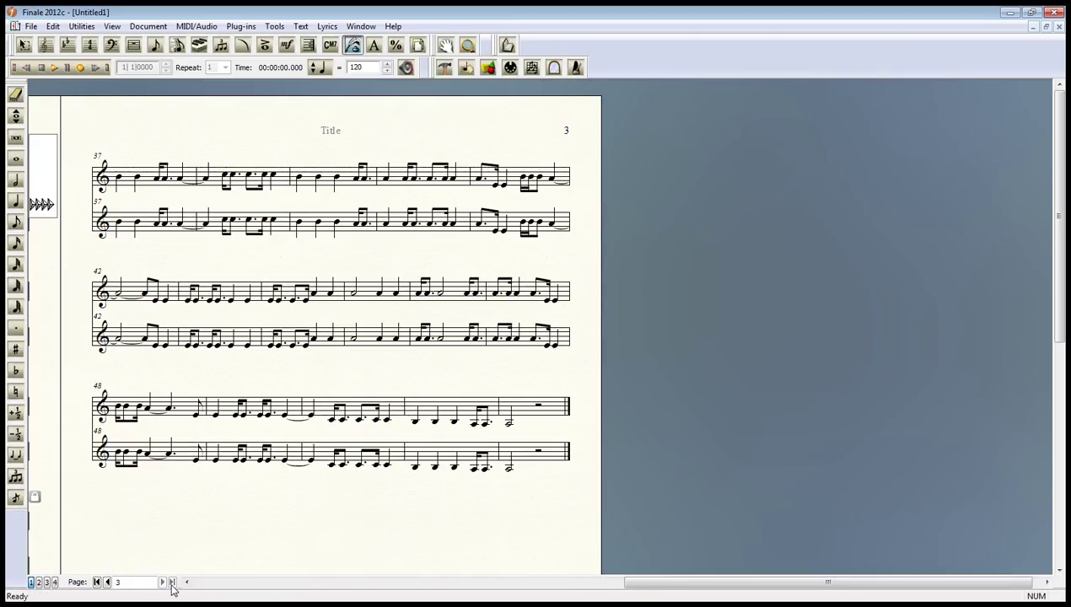
click(253, 582)
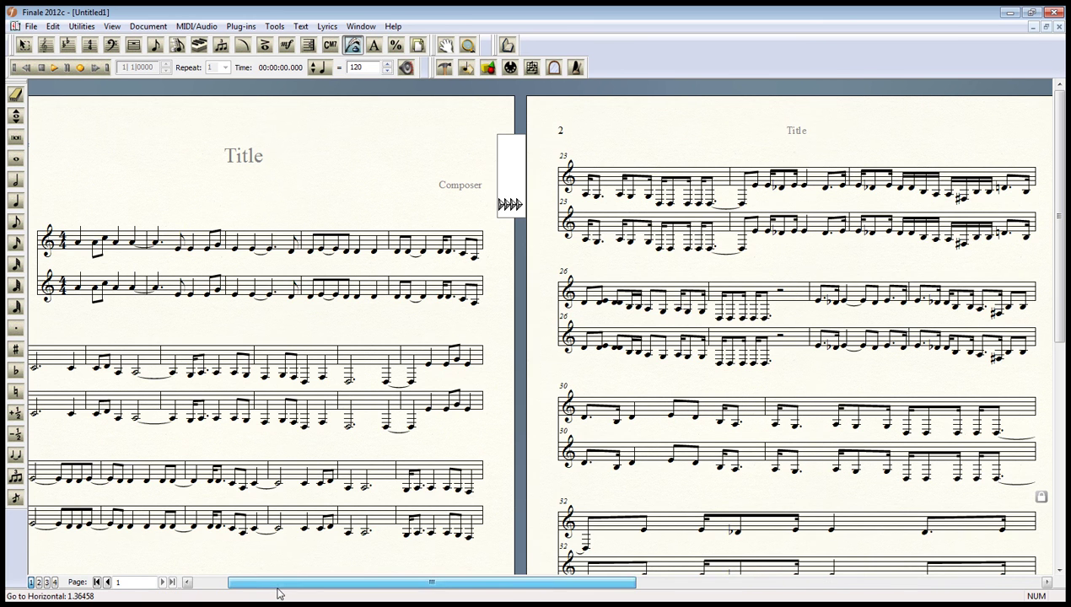
scroll(283, 566, down, 3)
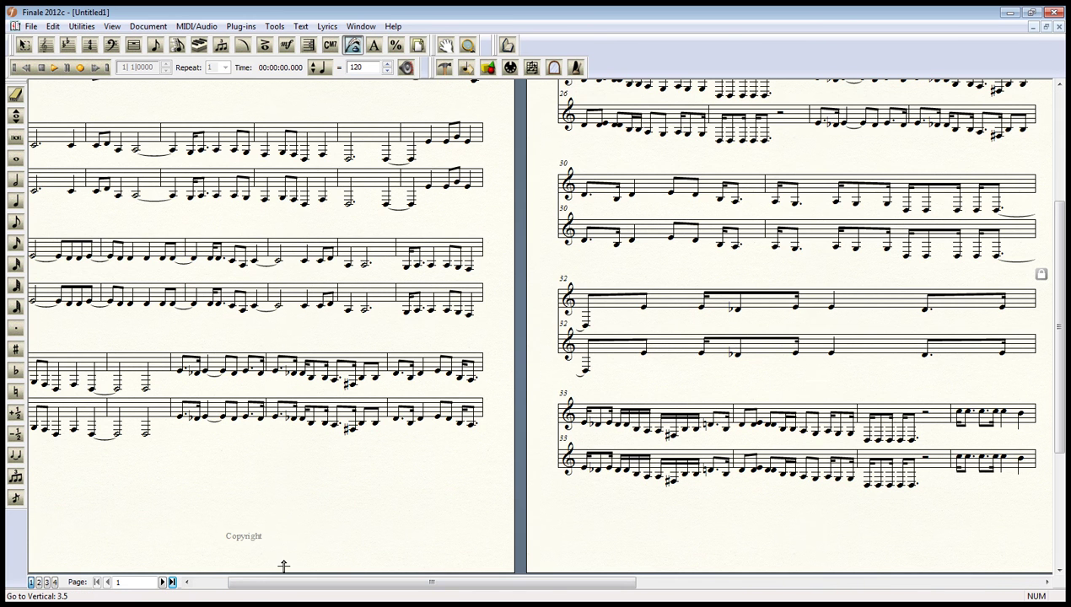
scroll(283, 566, up, 3)
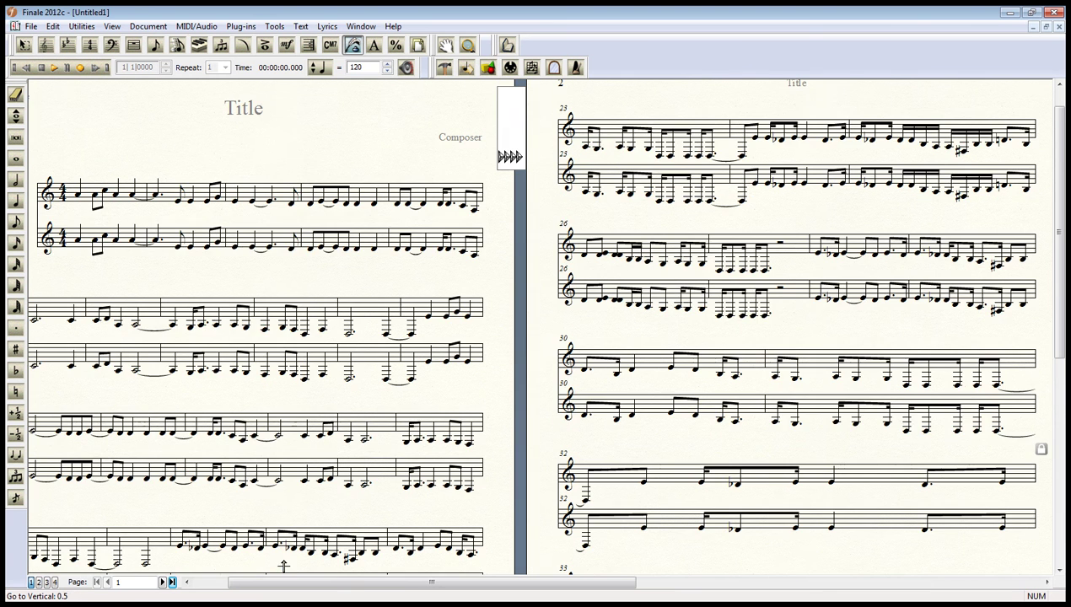
scroll(283, 565, down, 2)
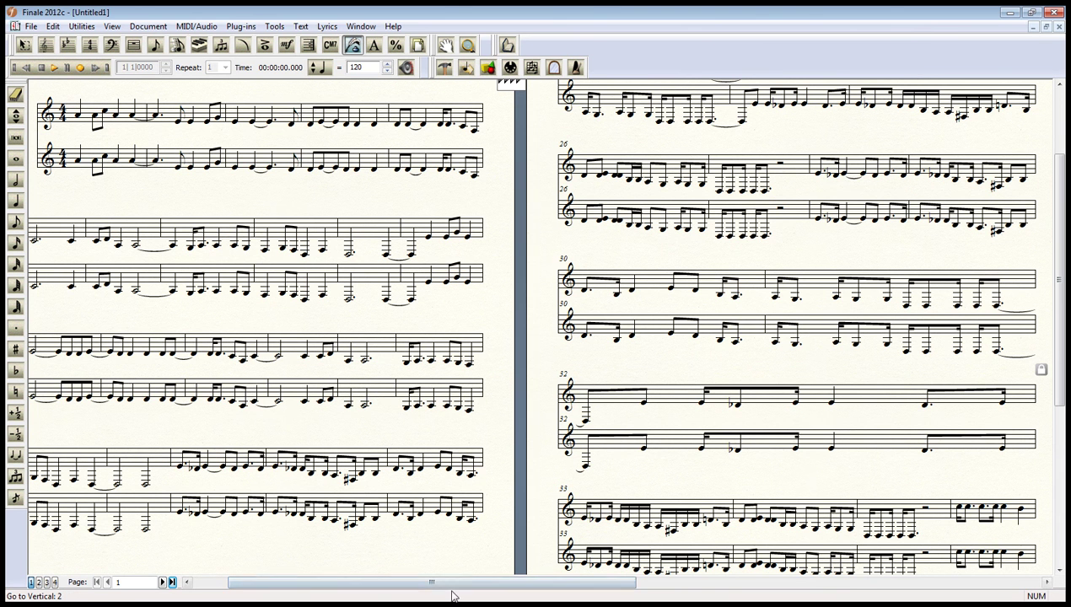
drag(451, 582, 706, 557)
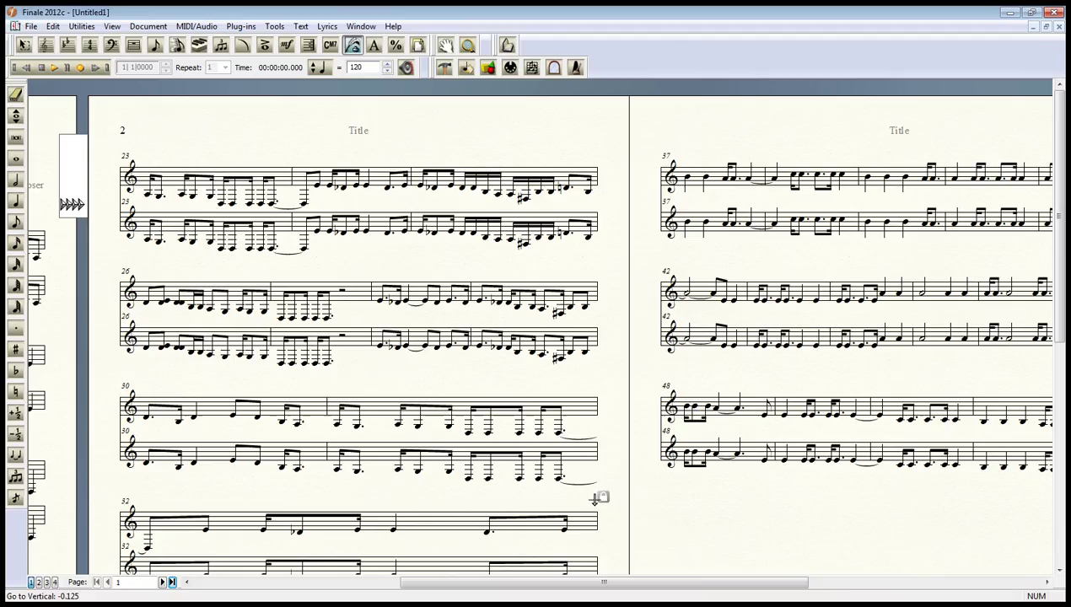
drag(591, 587, 350, 595)
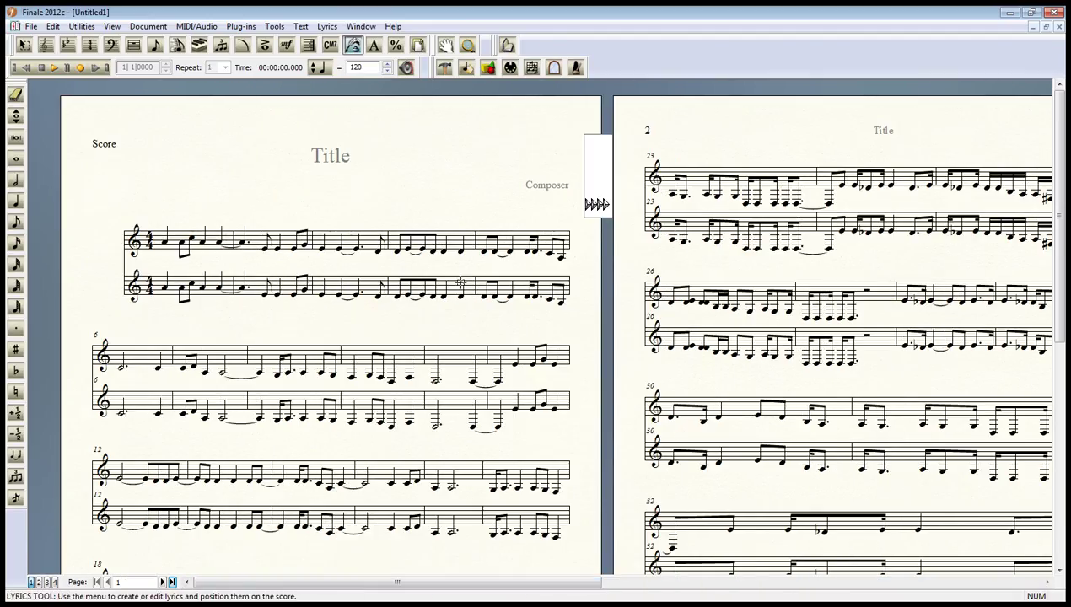